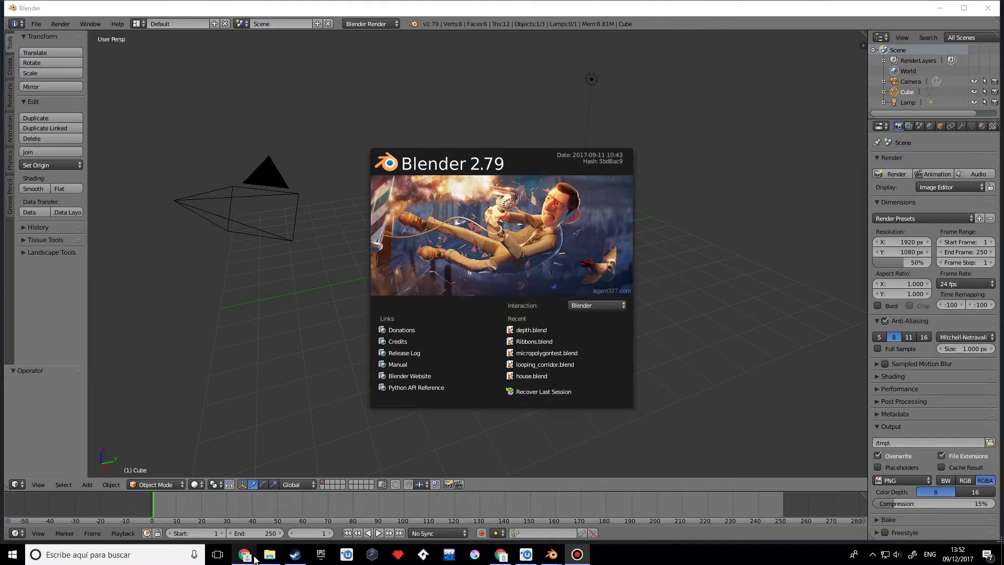
# Step: Switch to Chrome to view the depth-of-field reference photo with softly blurred background bottles
pyautogui.moveTo(244, 553)
pyautogui.click(285, 530)
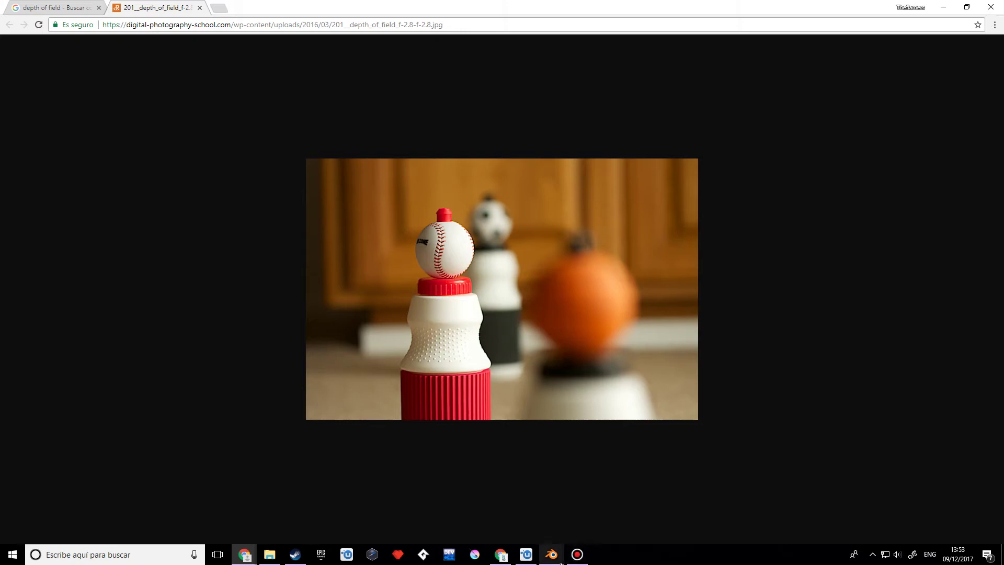
# Step: Return to Blender and delete the default cube, camera and lamp
pyautogui.moveTo(552, 554)
pyautogui.click(588, 520)
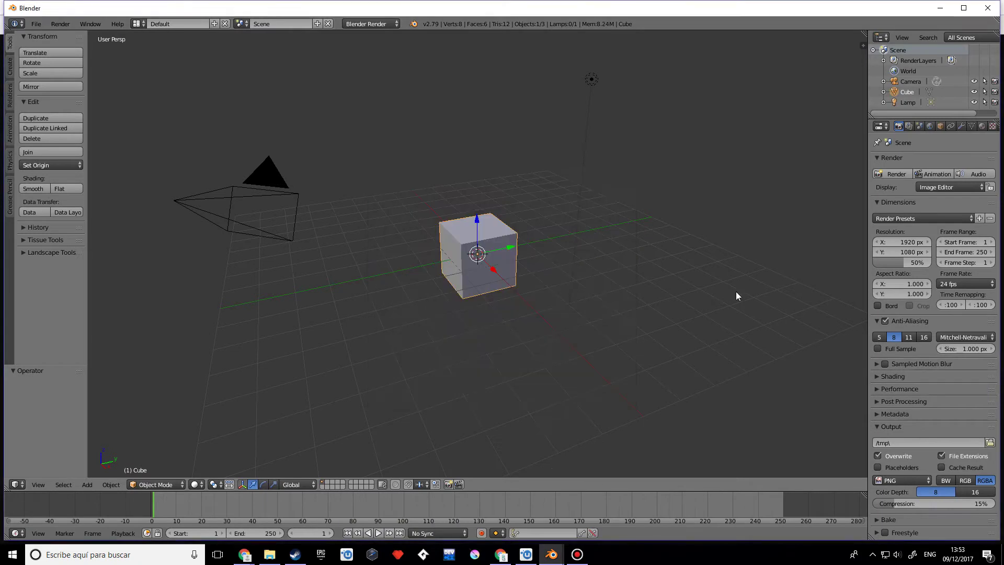
pyautogui.moveTo(735, 291); pyautogui.dragTo(576, 301, button='middle')
pyautogui.press('a')
pyautogui.press('a')
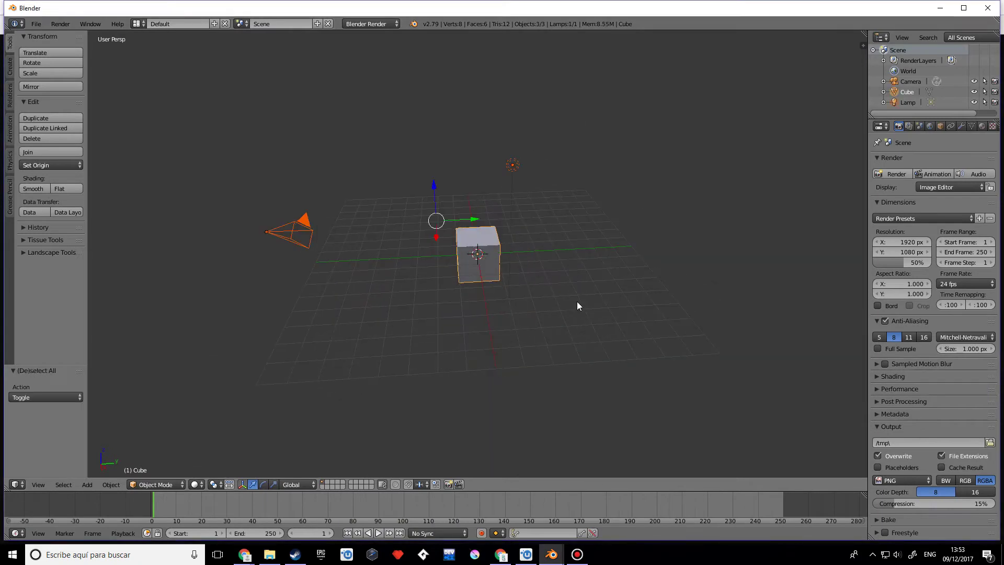
pyautogui.press('Delete')
# Step: Show the tool shelf and the view properties panel, and turn on on-screen key display
pyautogui.hotkey('shift', 'a')
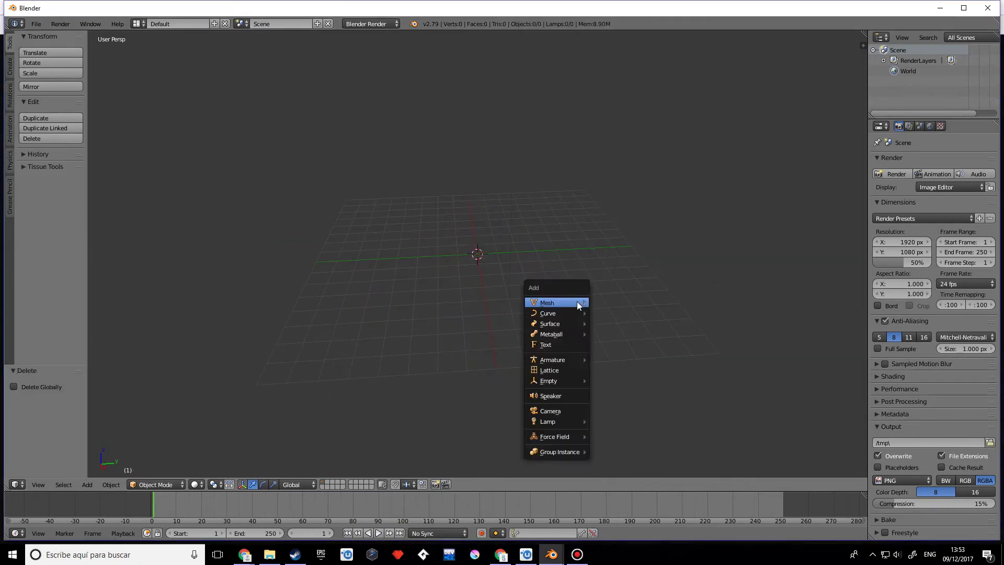
pyautogui.press('t')
pyautogui.press('t')
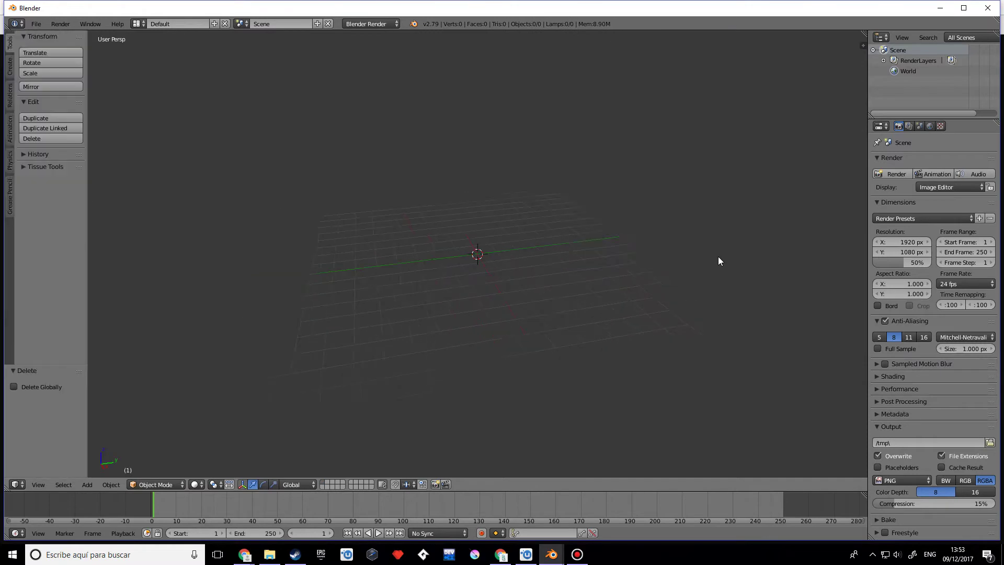
pyautogui.press('n')
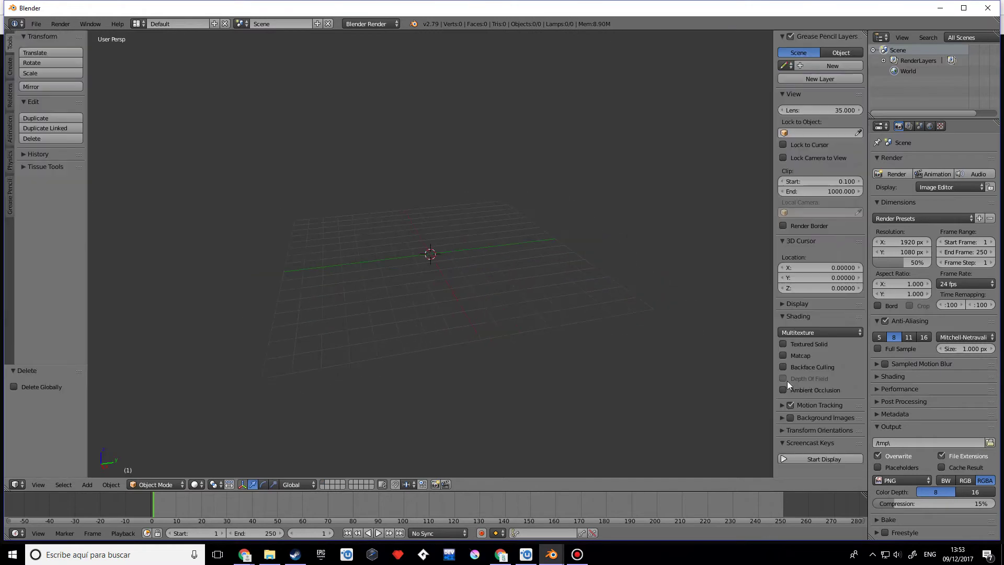
pyautogui.click(808, 458)
pyautogui.scroll(-2, 469, 216)
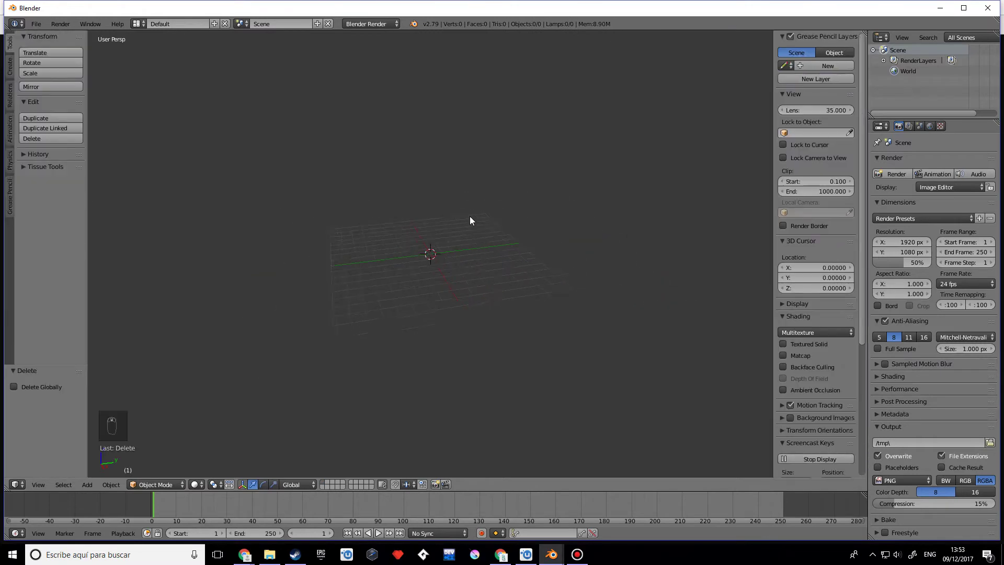
# Step: Add a plane, scale it up about fifteen times, and enter Edit Mode
pyautogui.hotkey('shift', 'a')
pyautogui.click(568, 307)
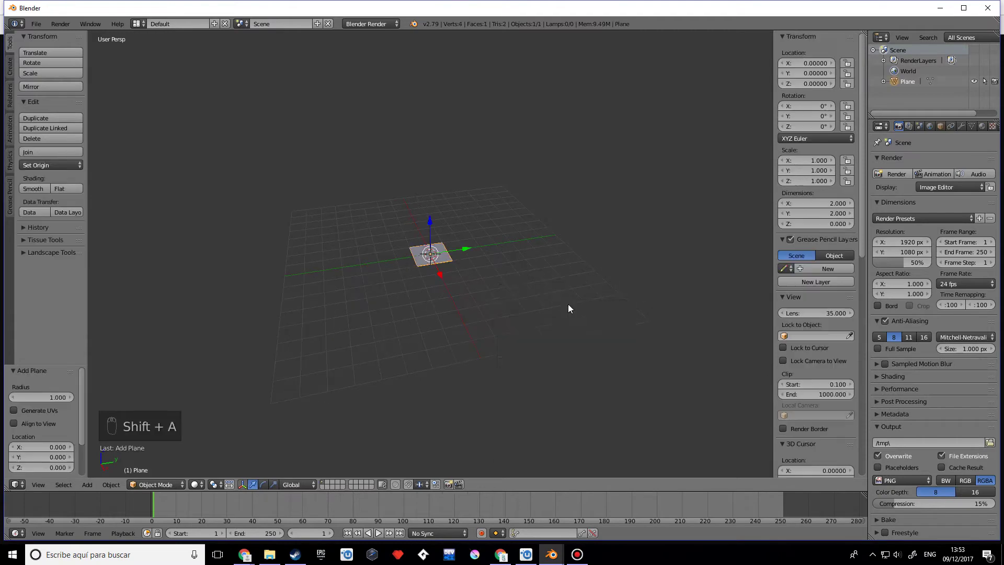
pyautogui.press('s')
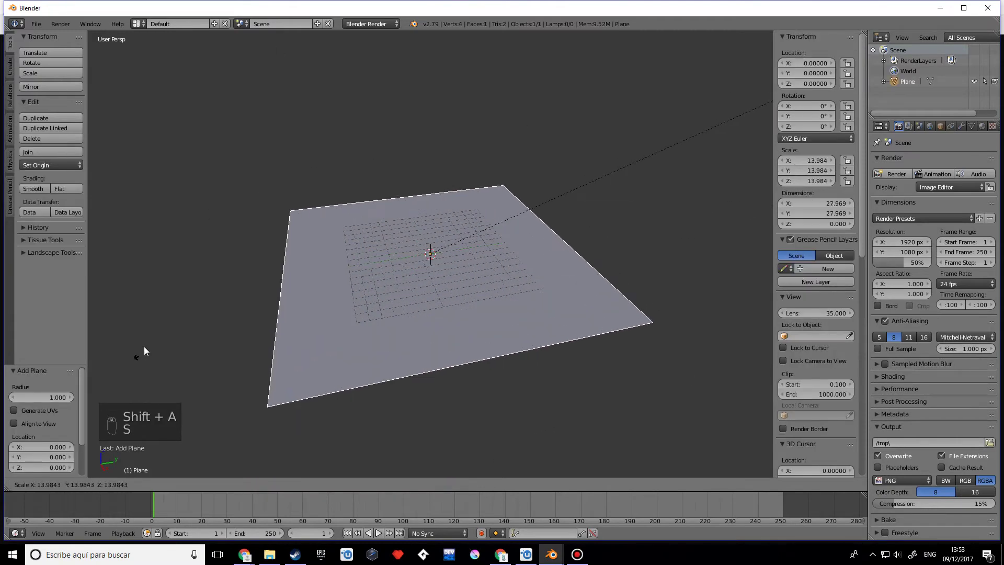
pyautogui.click(308, 271)
pyautogui.press('Tab')
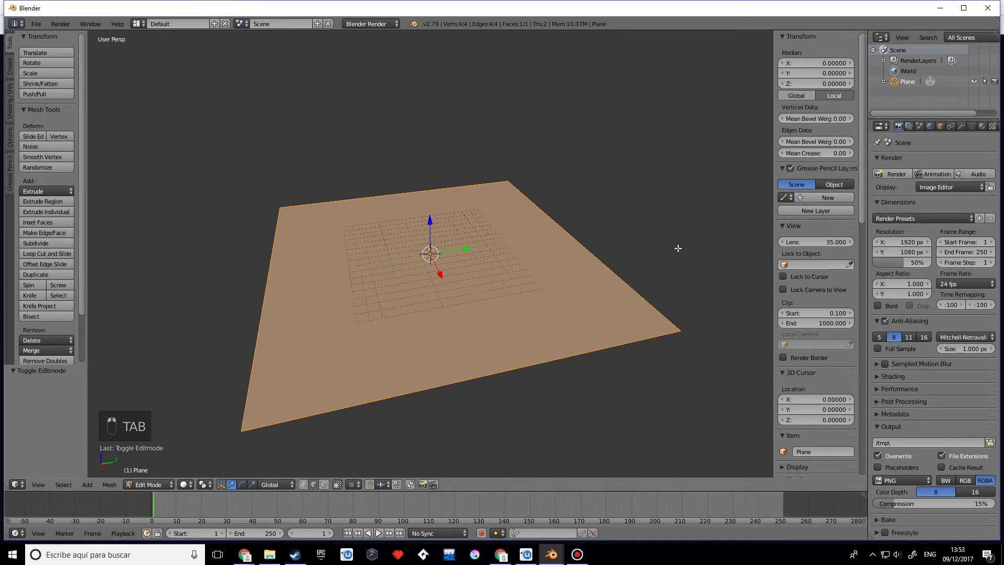
# Step: Extrude the plane's back edge up into a wall and bevel the corner with 11 segments
pyautogui.rightClick(635, 273)
pyautogui.press('e')
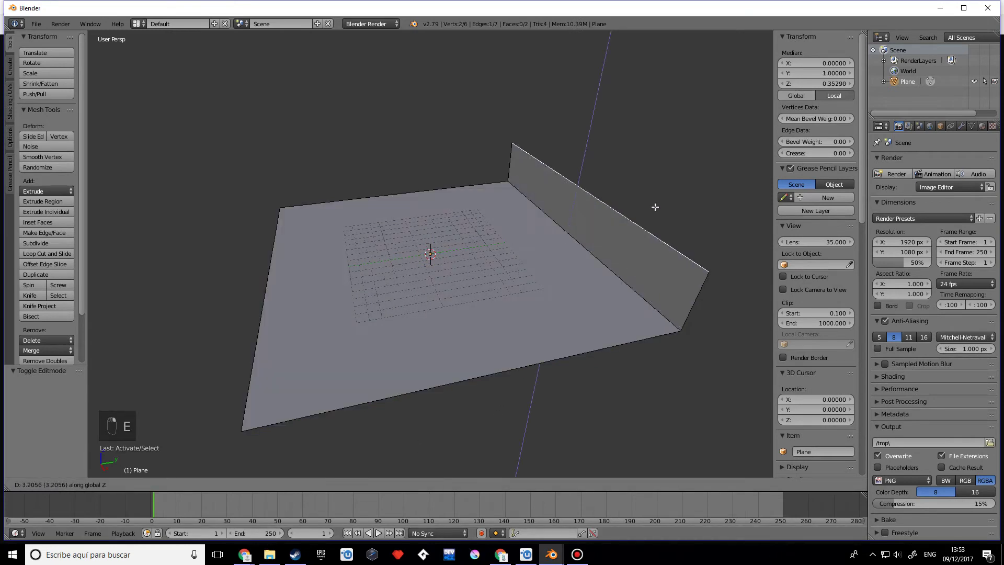
pyautogui.click(672, 85)
pyautogui.rightClick(566, 262)
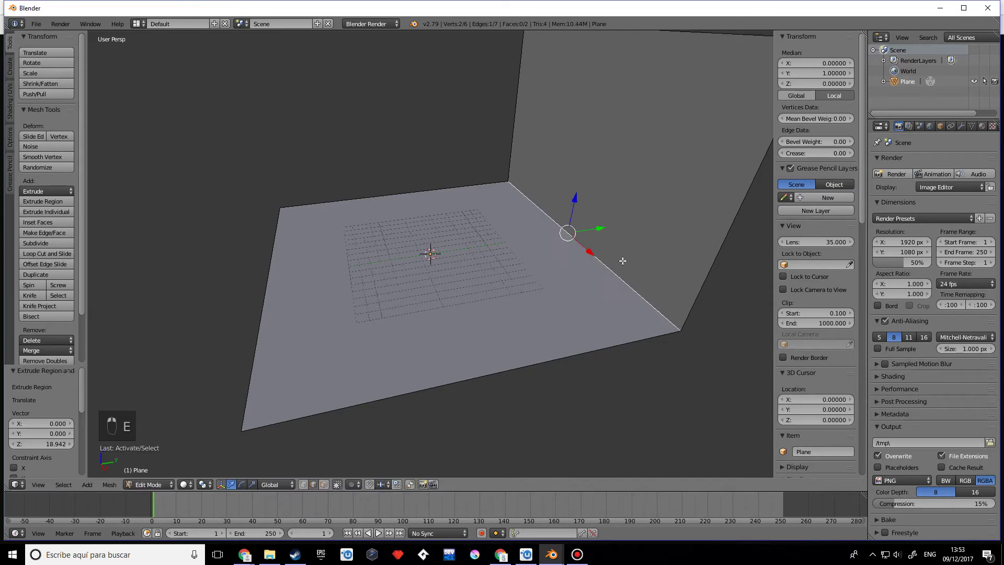
pyautogui.hotkey('ctrl', 'b')
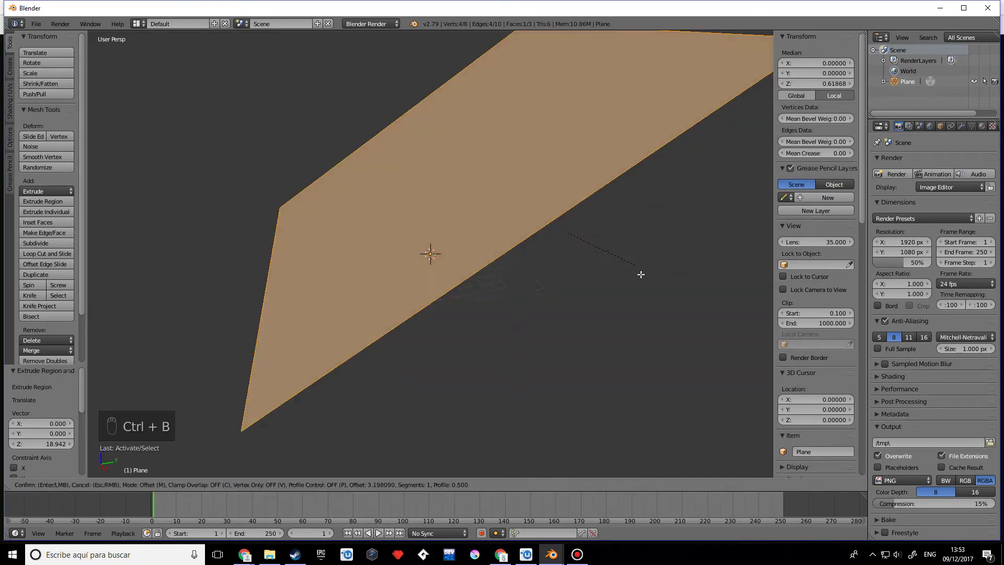
pyautogui.scroll(1, 654, 285)
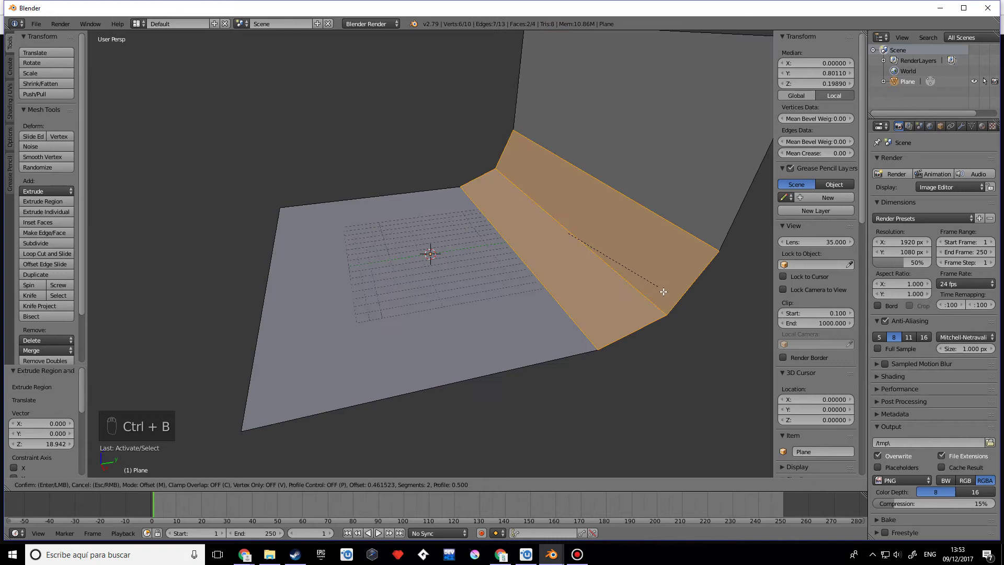
pyautogui.scroll(9, 692, 293)
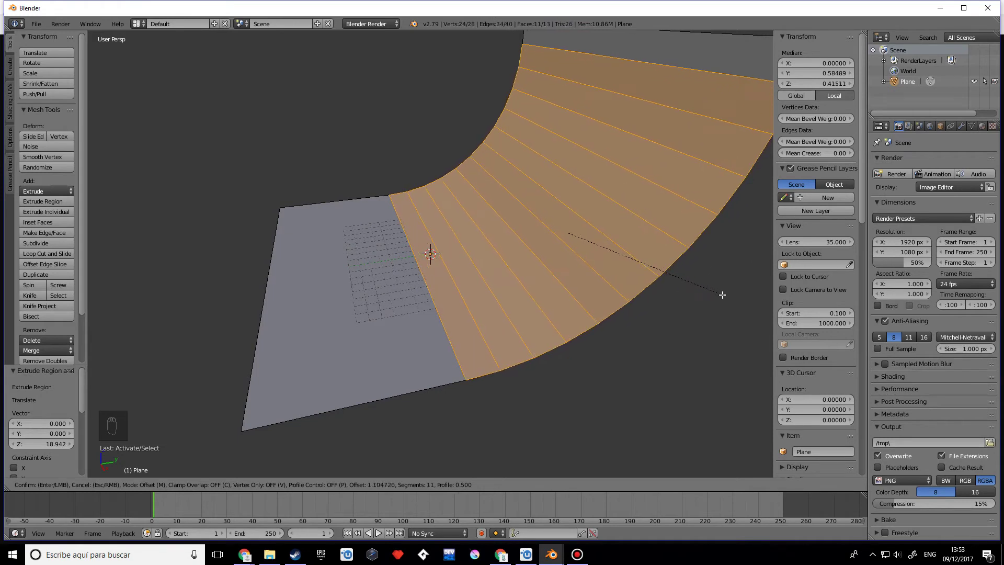
pyautogui.click(722, 295)
pyautogui.scroll(-2, 481, 392)
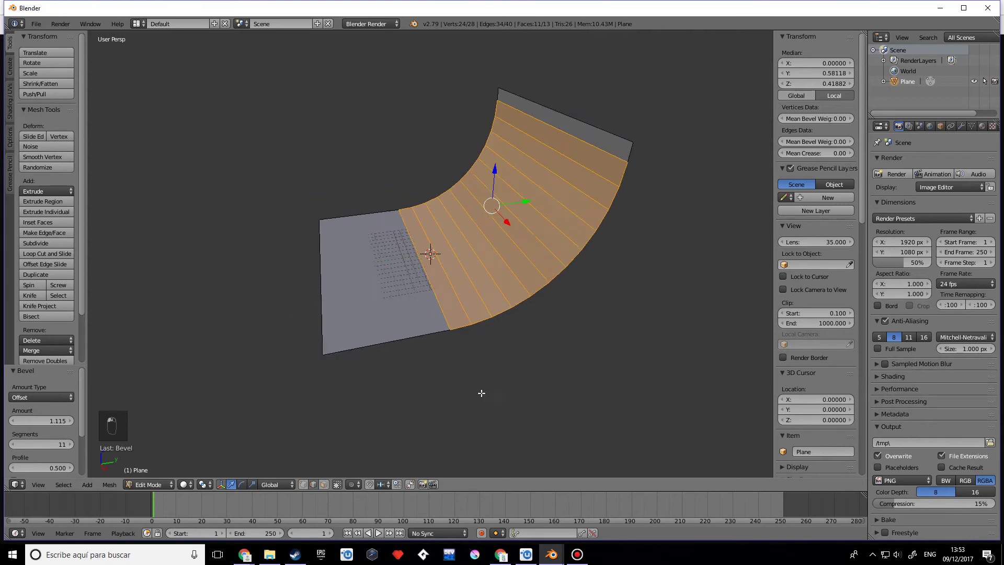
# Step: Select the curved wall faces and push them further back
pyautogui.click(324, 484)
pyautogui.keyDown('shift'); pyautogui.rightClick(546, 119); pyautogui.keyUp('shift')
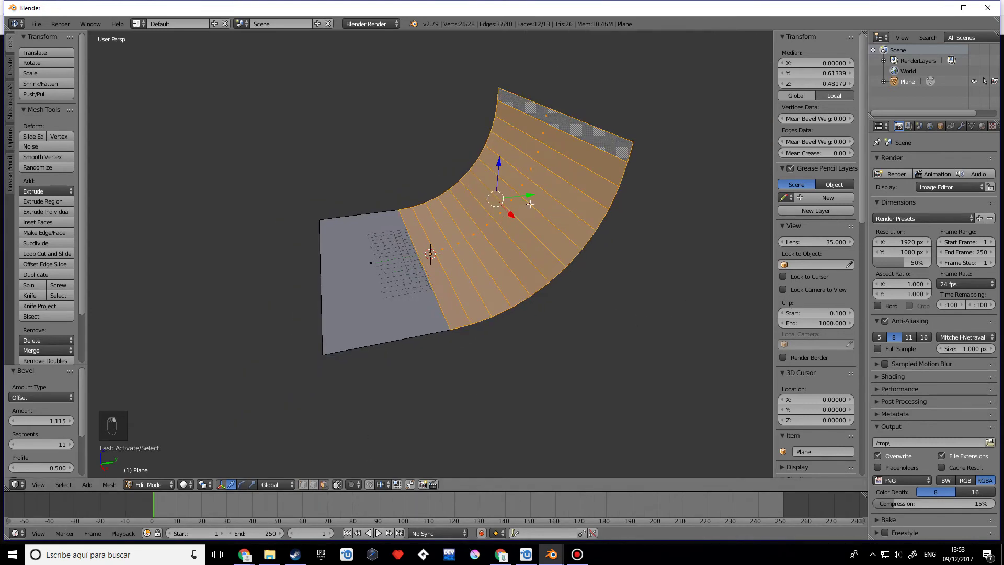
pyautogui.moveTo(529, 193); pyautogui.dragTo(648, 180)
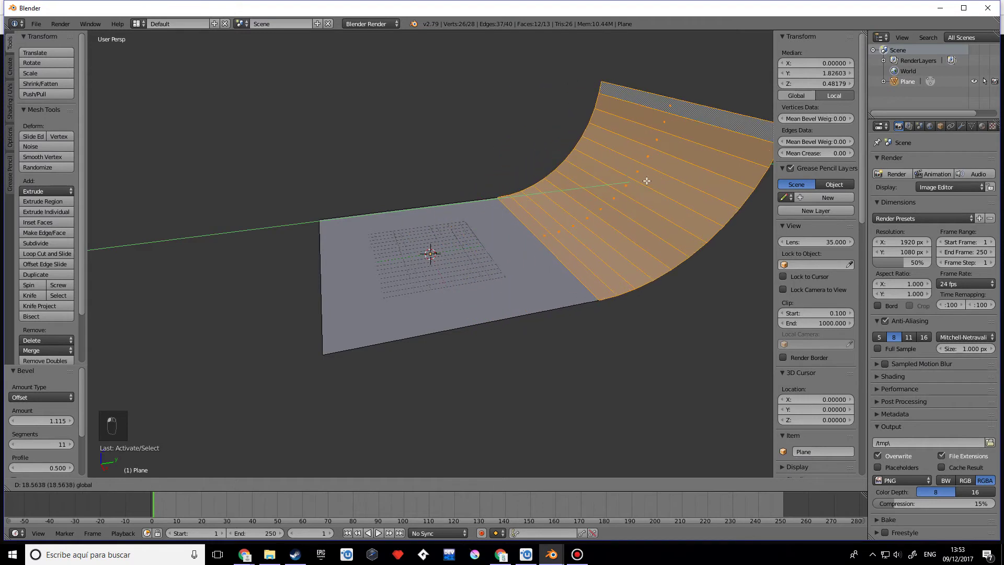
pyautogui.scroll(-2, 514, 284)
pyautogui.moveTo(515, 284); pyautogui.dragTo(576, 271, button='middle')
# Step: Widen the whole backdrop by 1.410 along X and return to Object Mode
pyautogui.press('a')
pyautogui.press('a')
pyautogui.press('a')
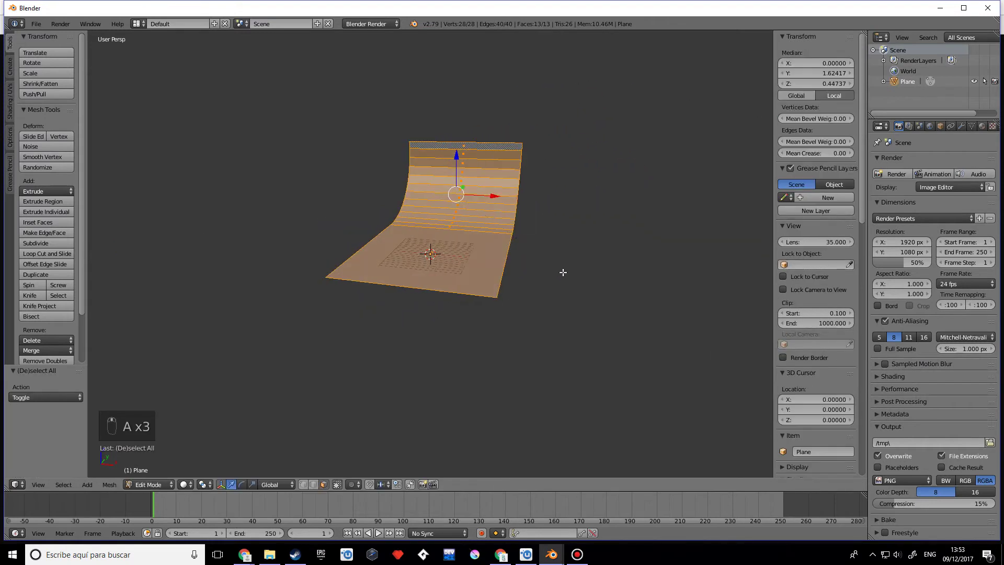
pyautogui.press('s')
pyautogui.press('x')
pyautogui.click(629, 253)
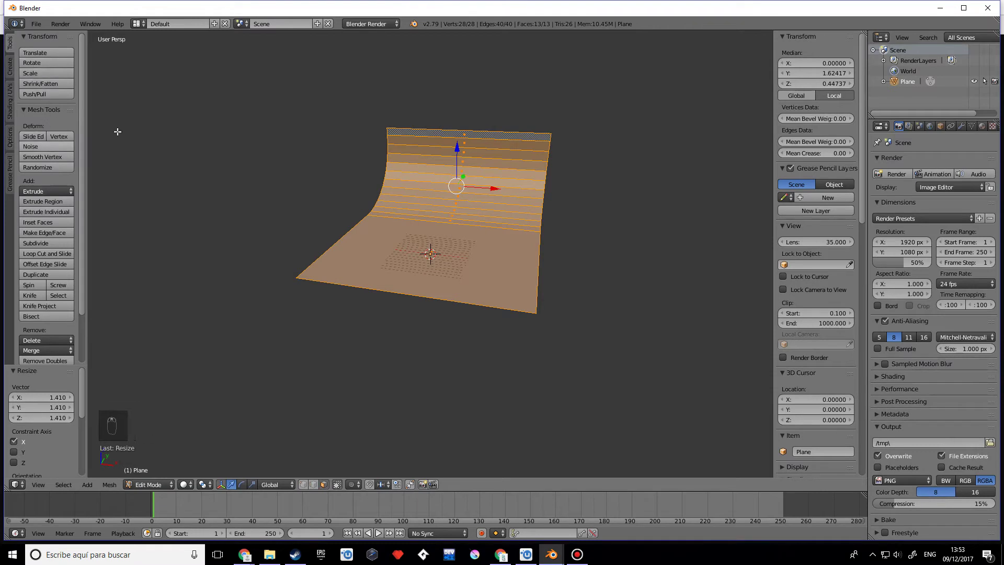
pyautogui.press('Tab')
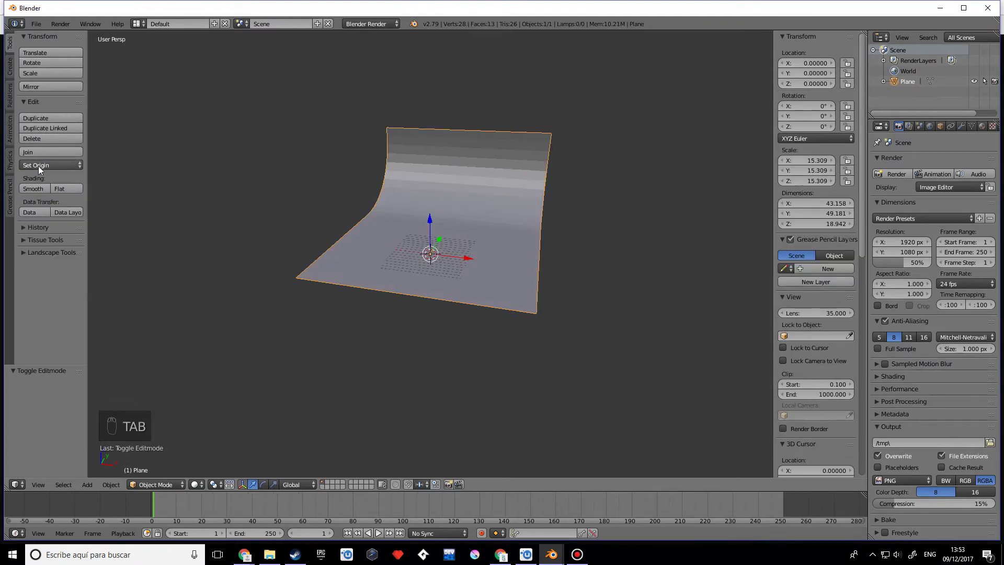
# Step: Smooth-shade the backdrop and give it a new material with near-white diffuse colour
pyautogui.click(36, 188)
pyautogui.scroll(2, 614, 241)
pyautogui.moveTo(615, 241); pyautogui.dragTo(635, 240, button='middle')
pyautogui.click(982, 126)
pyautogui.click(936, 196)
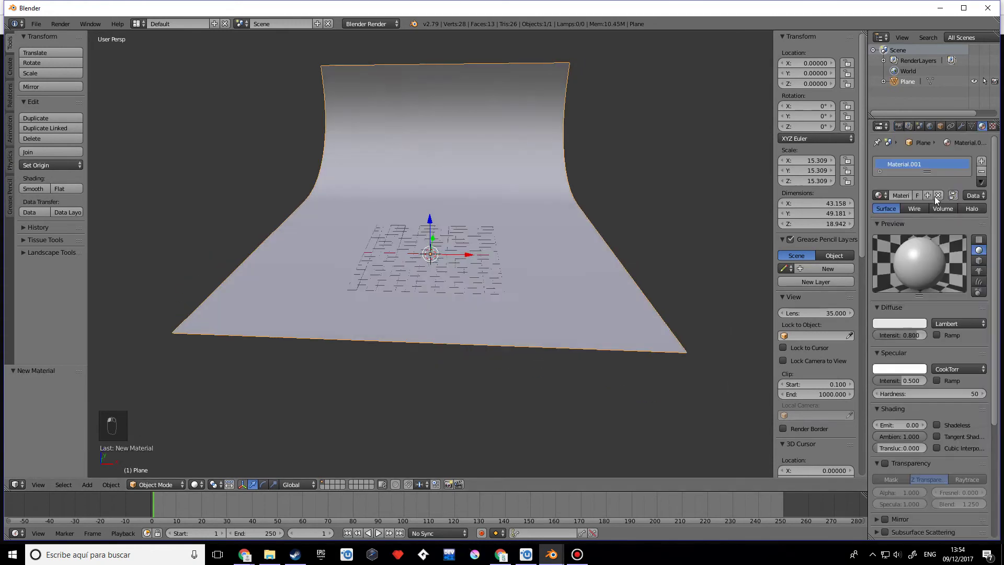
pyautogui.click(898, 324)
pyautogui.click(921, 191)
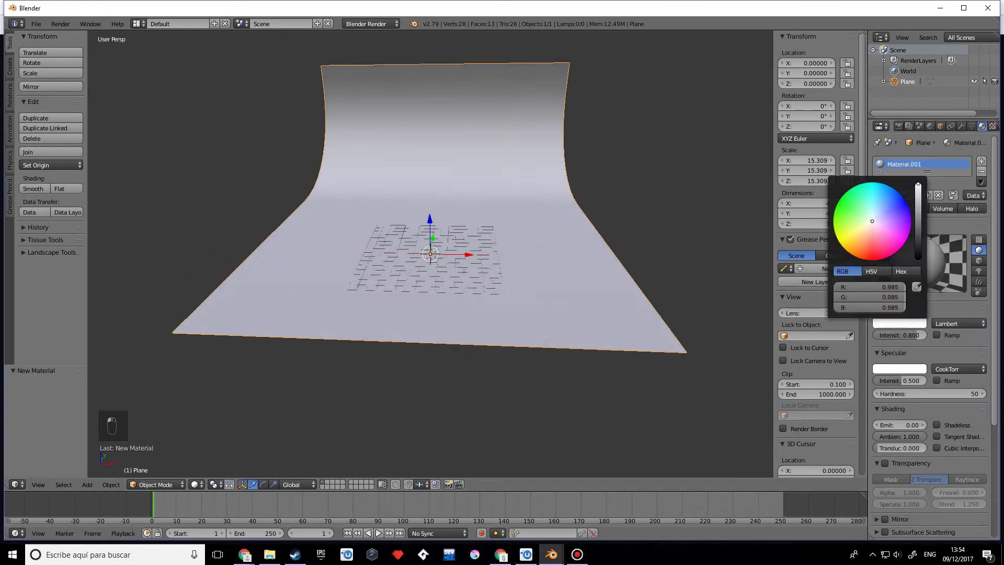
pyautogui.moveTo(581, 186); pyautogui.dragTo(553, 248, button='middle')
pyautogui.press('KP_0')
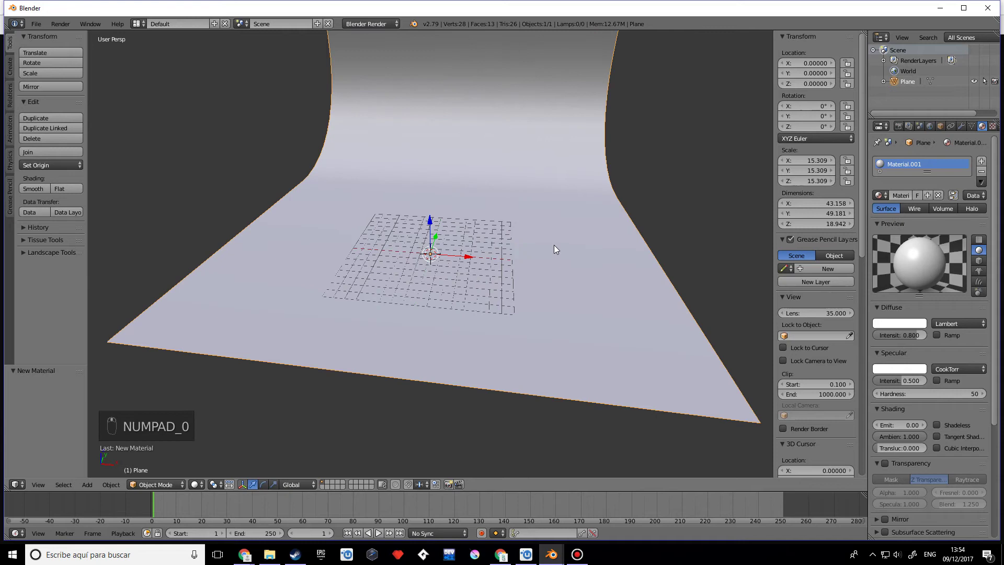
# Step: Add a new camera to the scene
pyautogui.moveTo(578, 284); pyautogui.dragTo(579, 280, button='middle')
pyautogui.scroll(2, 579, 280)
pyautogui.hotkey('shift', 'a')
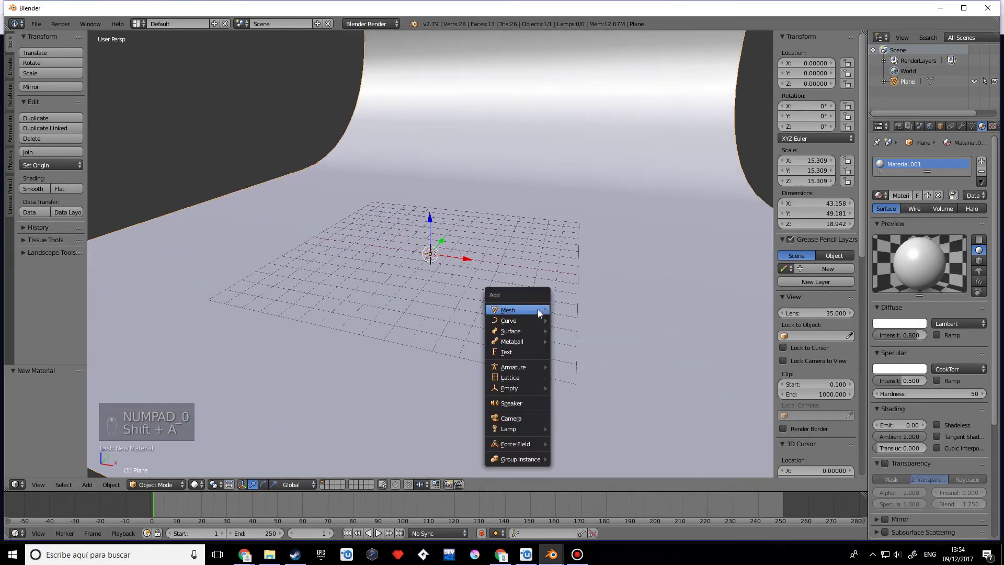
pyautogui.click(525, 416)
pyautogui.scroll(4, 528, 366)
pyautogui.moveTo(501, 302); pyautogui.dragTo(538, 299, button='middle')
# Step: Zero the camera's rotation, raise it above the floor, and tilt it to 85° on X
pyautogui.click(809, 106)
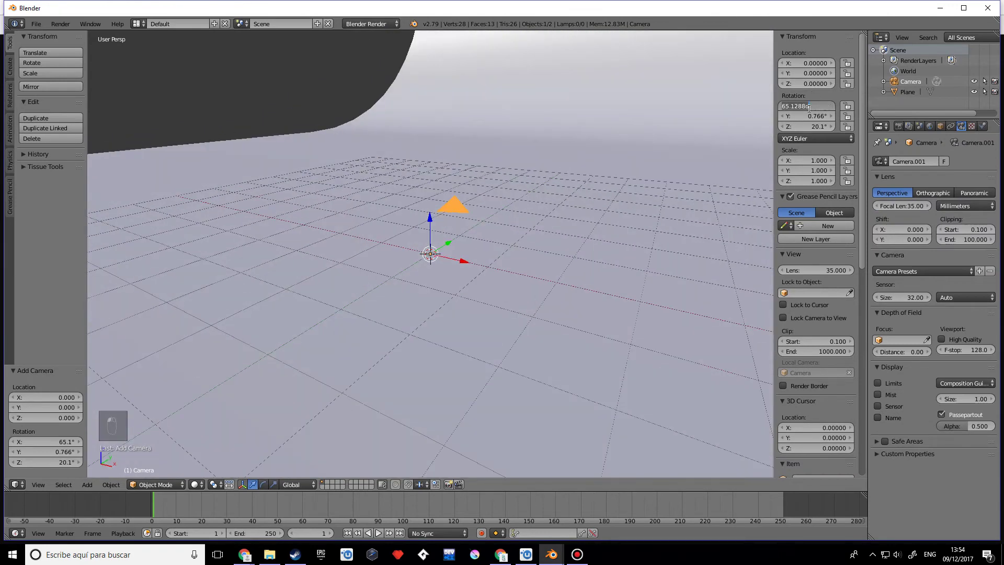
pyautogui.write('0')
pyautogui.press('Return')
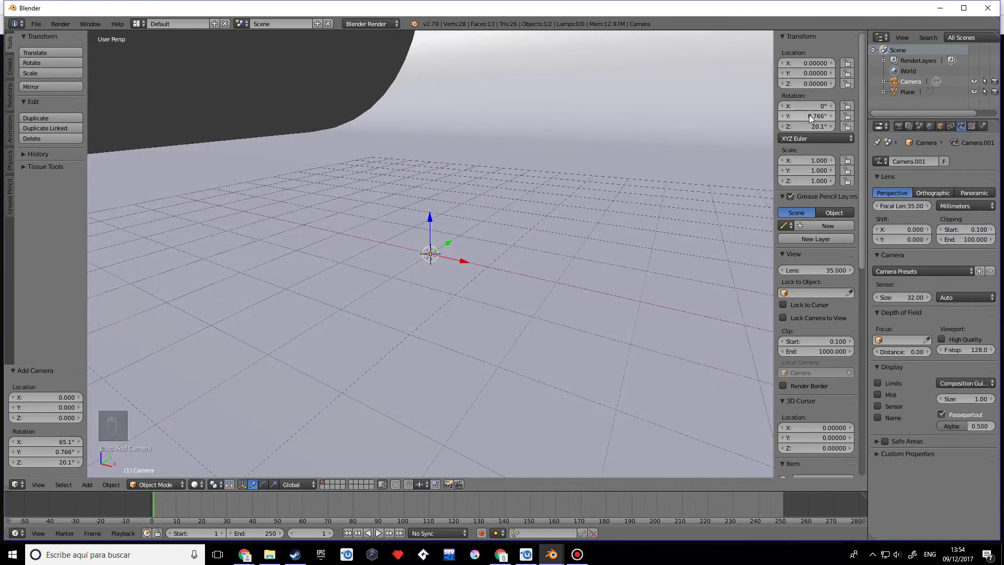
pyautogui.click(808, 115)
pyautogui.press('BackSpace')
pyautogui.click(812, 126)
pyautogui.write('0')
pyautogui.moveTo(426, 224); pyautogui.dragTo(431, 62)
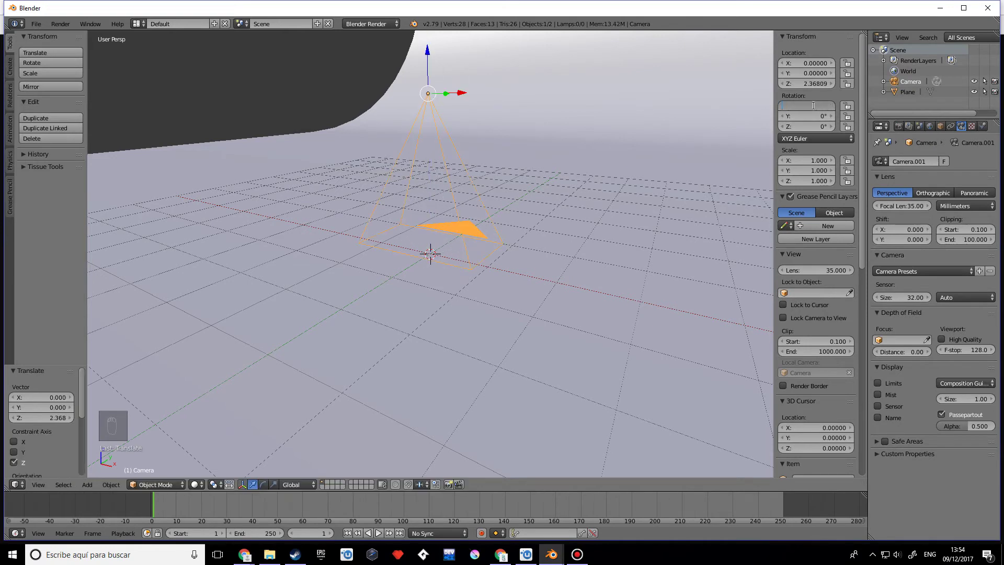
pyautogui.press('Return')
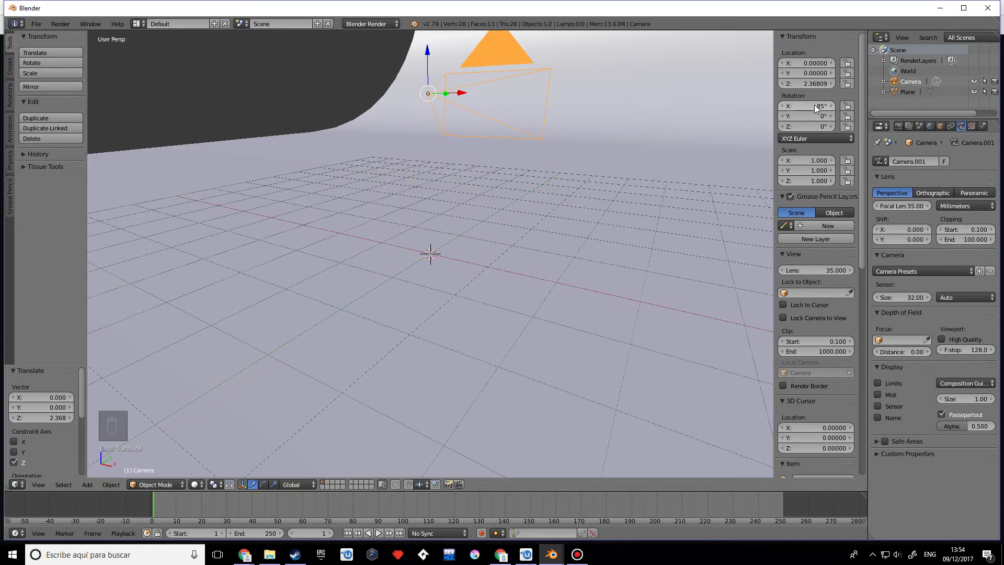
pyautogui.moveTo(461, 217); pyautogui.dragTo(438, 196, button='middle')
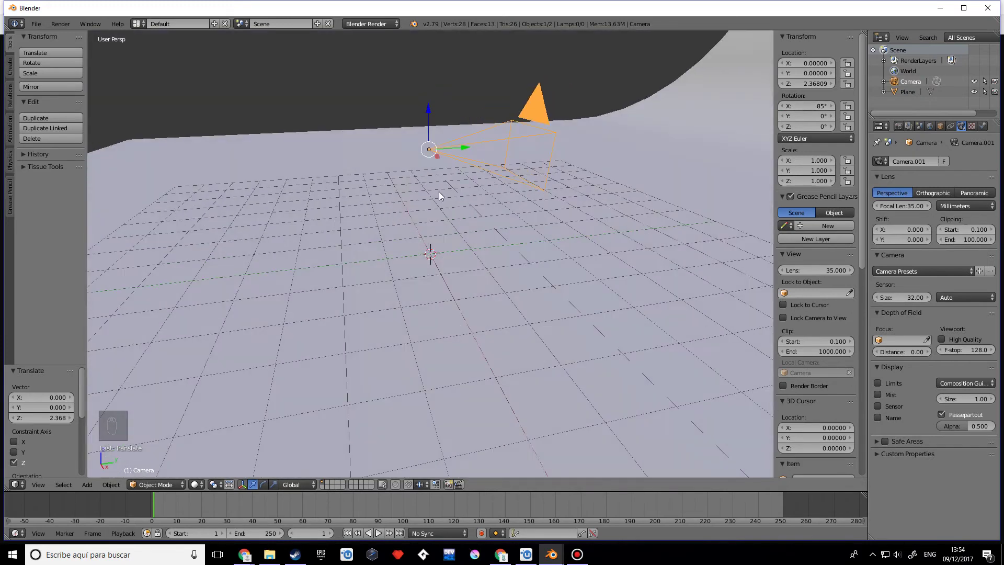
# Step: Tilt the camera slightly down to 81.6° and move it back to Y -5.19
pyautogui.press('r')
pyautogui.press('x')
pyautogui.click(440, 201)
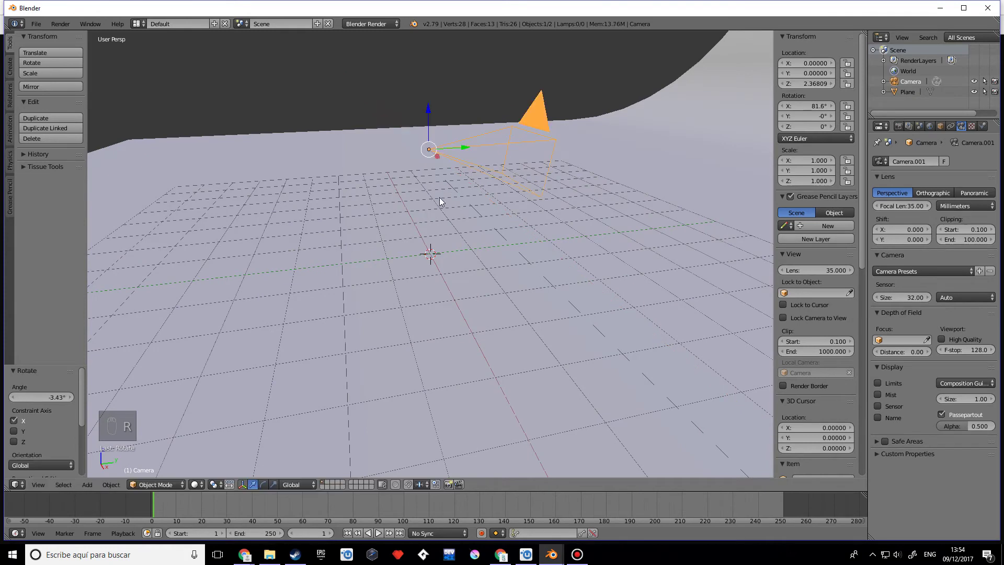
pyautogui.press('g')
pyautogui.press('y')
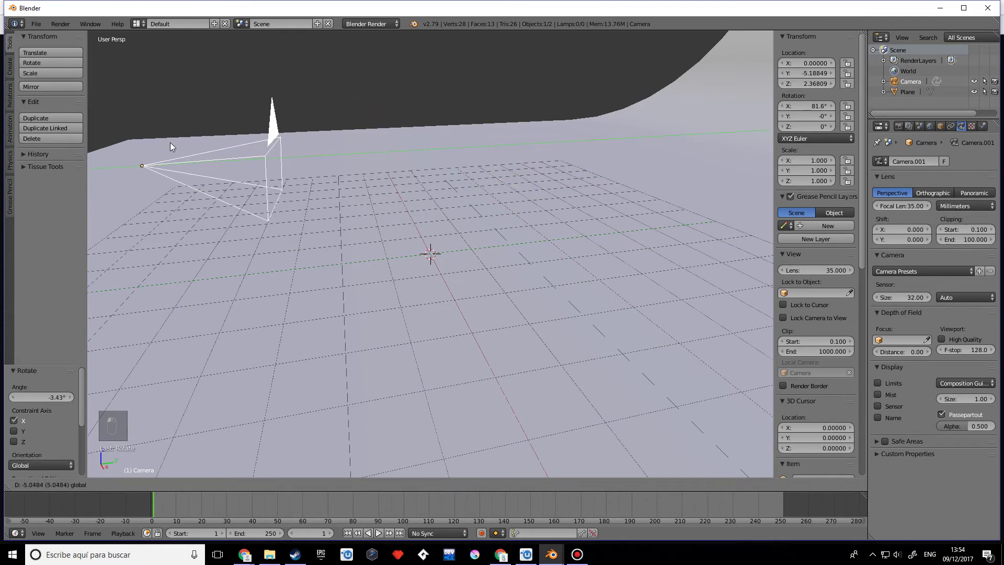
pyautogui.click(172, 145)
pyautogui.press('KP_0')
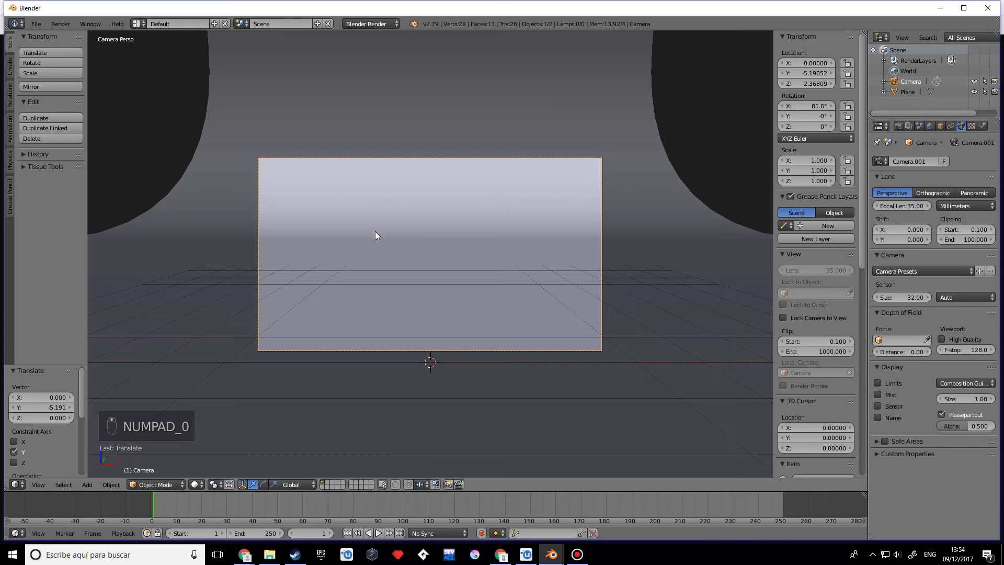
# Step: Lower the camera along Z to 2.09
pyautogui.press('g')
pyautogui.press('z')
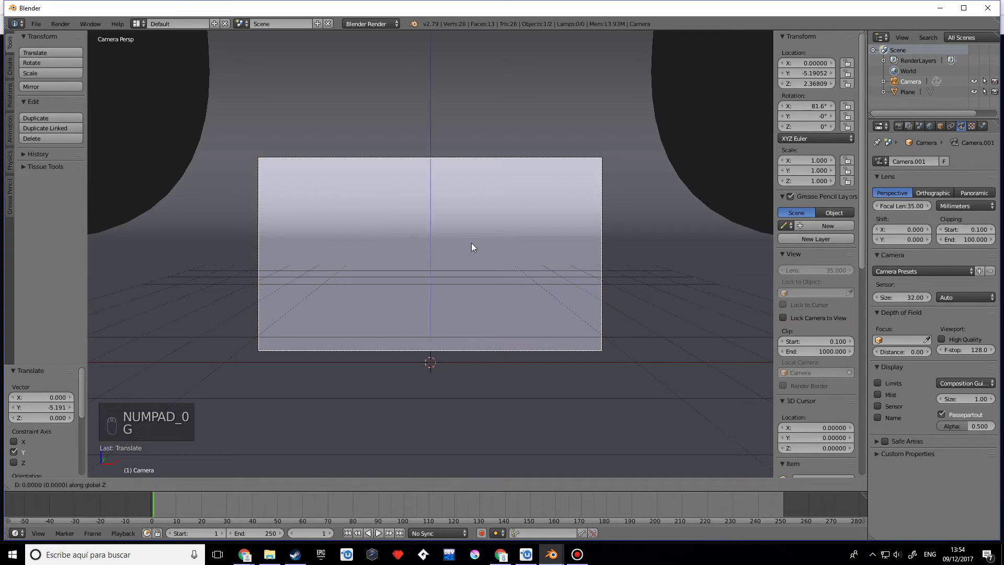
pyautogui.click(563, 322)
pyautogui.moveTo(563, 322); pyautogui.dragTo(465, 324, button='middle')
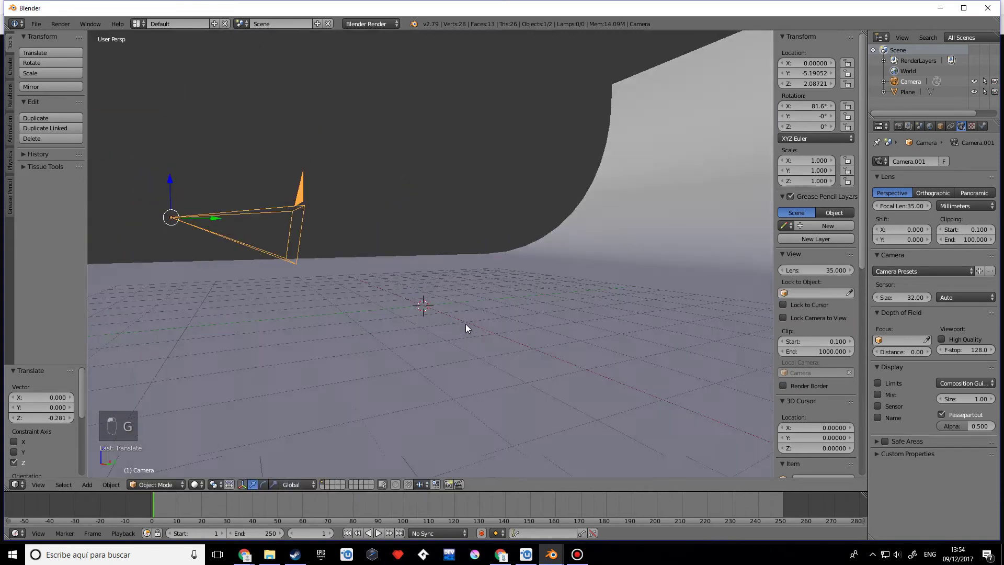
pyautogui.hotkey('shift', 'a')
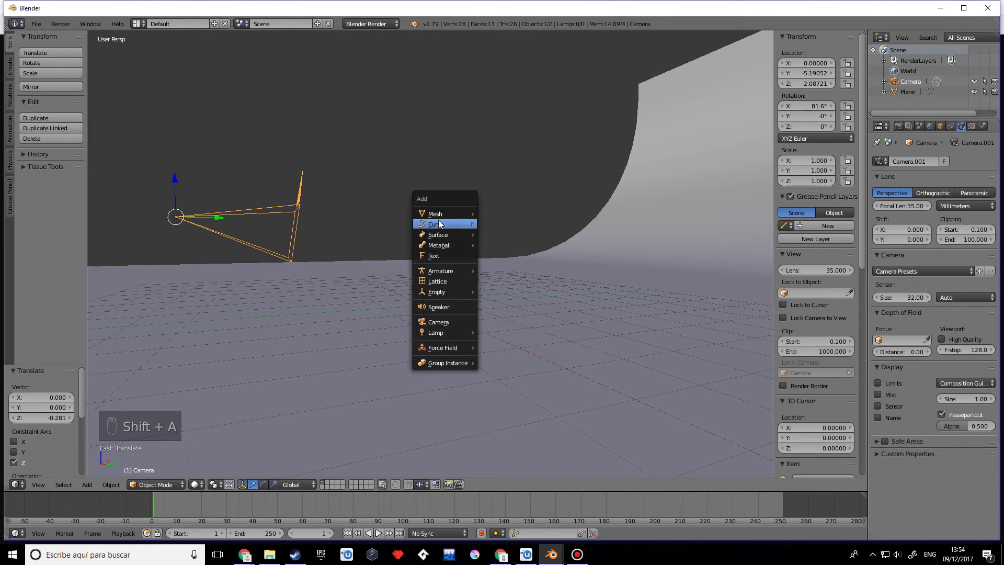
# Step: Add a UV sphere and raise its mesh 1 unit along Z in Edit Mode
pyautogui.moveTo(444, 211)
pyautogui.click(507, 244)
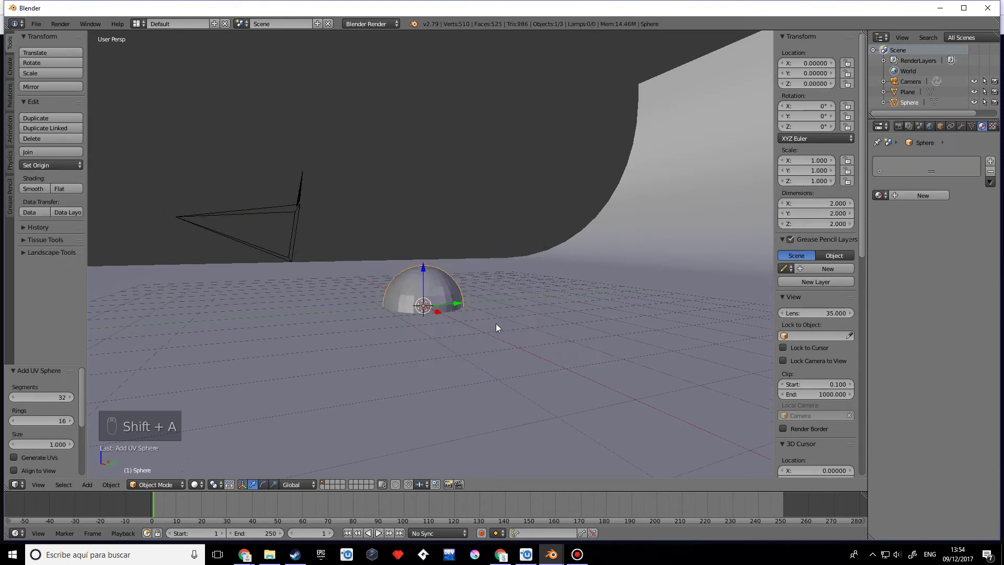
pyautogui.moveTo(495, 323); pyautogui.dragTo(471, 365, button='middle')
pyautogui.press('Tab')
pyautogui.press('g')
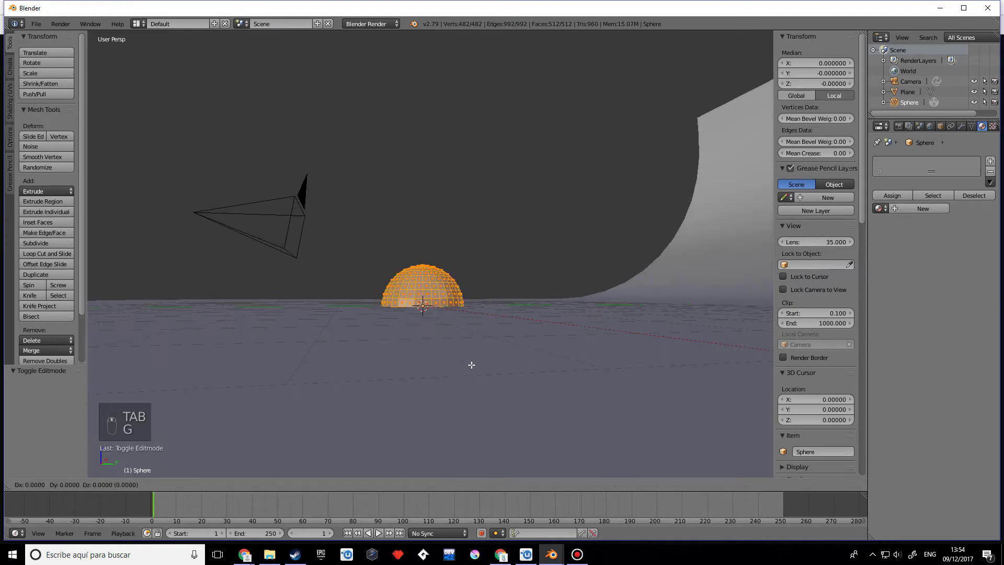
pyautogui.write('z')
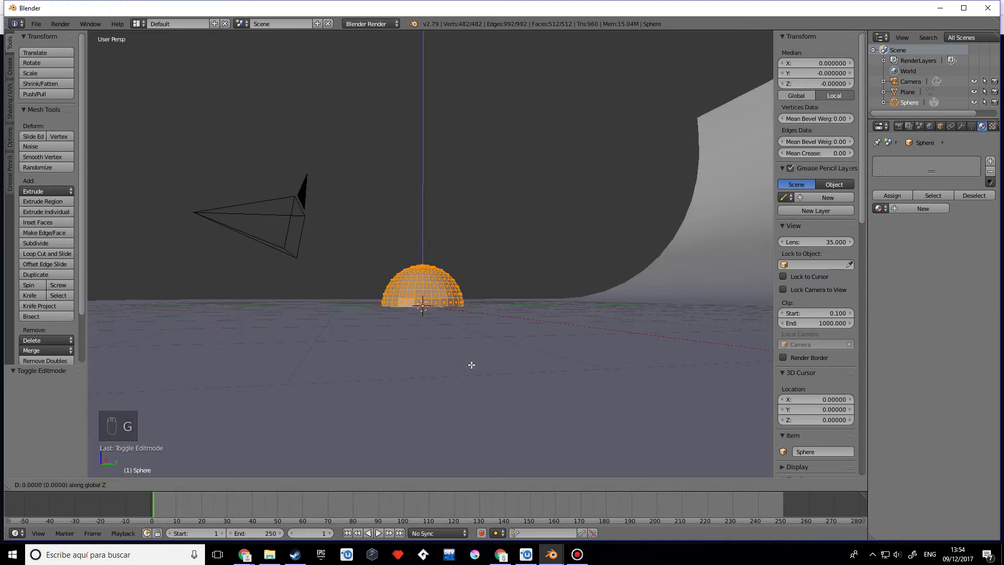
pyautogui.write('1')
pyautogui.press('Return')
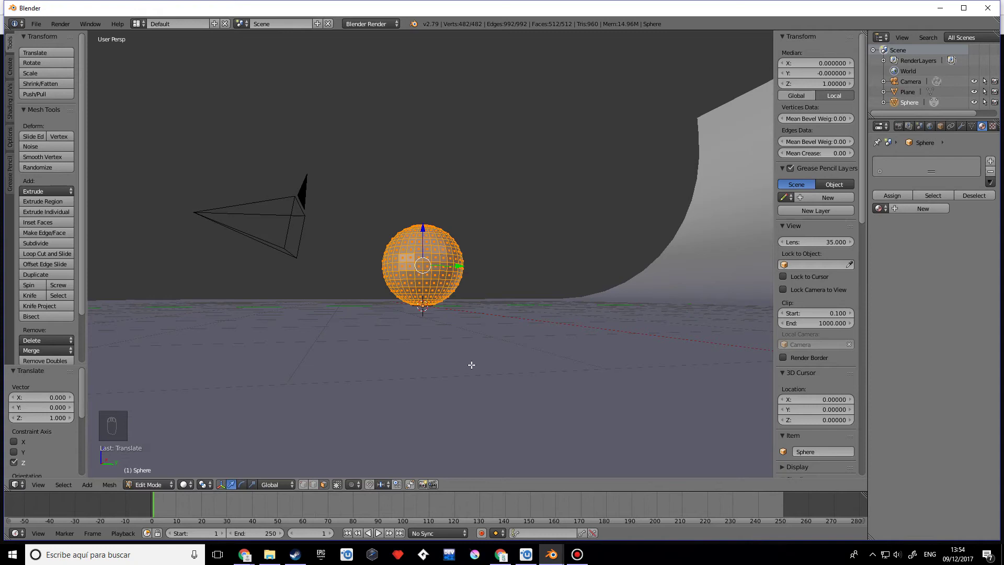
# Step: Try a median Z of 1.1 and check the sphere from front, side and orthographic views
pyautogui.moveTo(419, 359); pyautogui.dragTo(513, 239, button='middle')
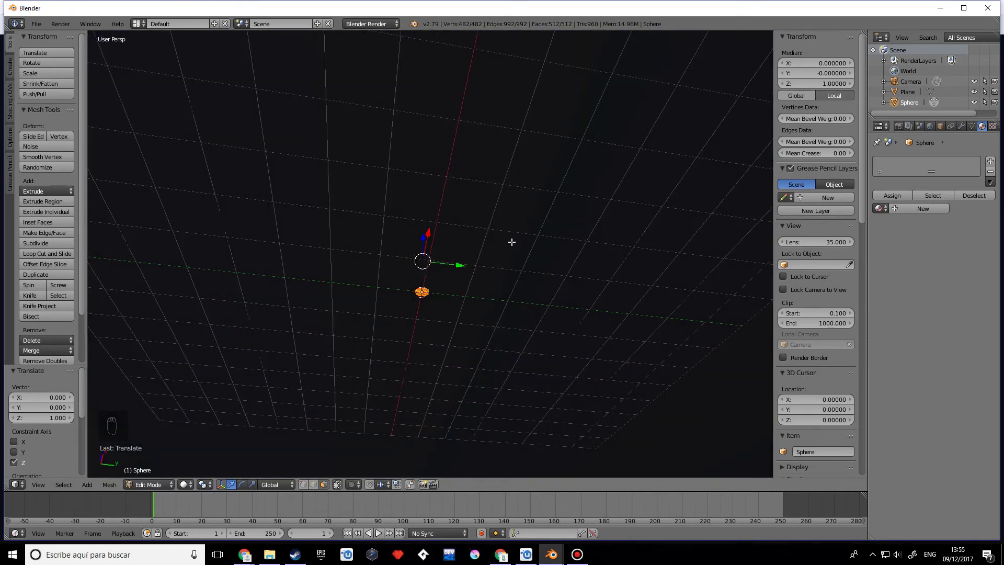
pyautogui.click(810, 82)
pyautogui.write('1.1')
pyautogui.press('Return')
pyautogui.moveTo(493, 229); pyautogui.dragTo(482, 290, button='middle')
pyautogui.scroll(5, 483, 290)
pyautogui.press('KP_1')
pyautogui.press('KP_3')
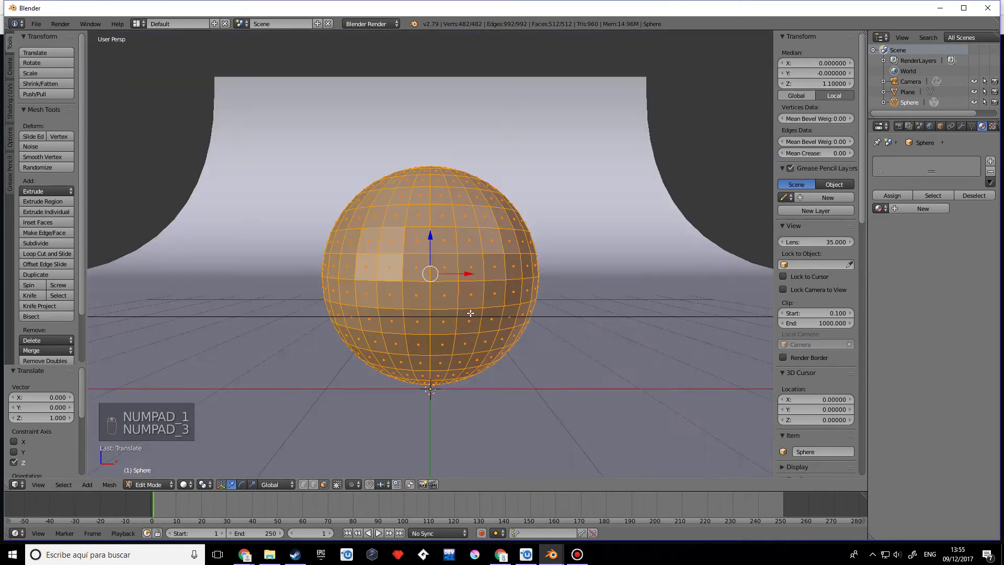
pyautogui.press('KP_4')
pyautogui.press('KP_5')
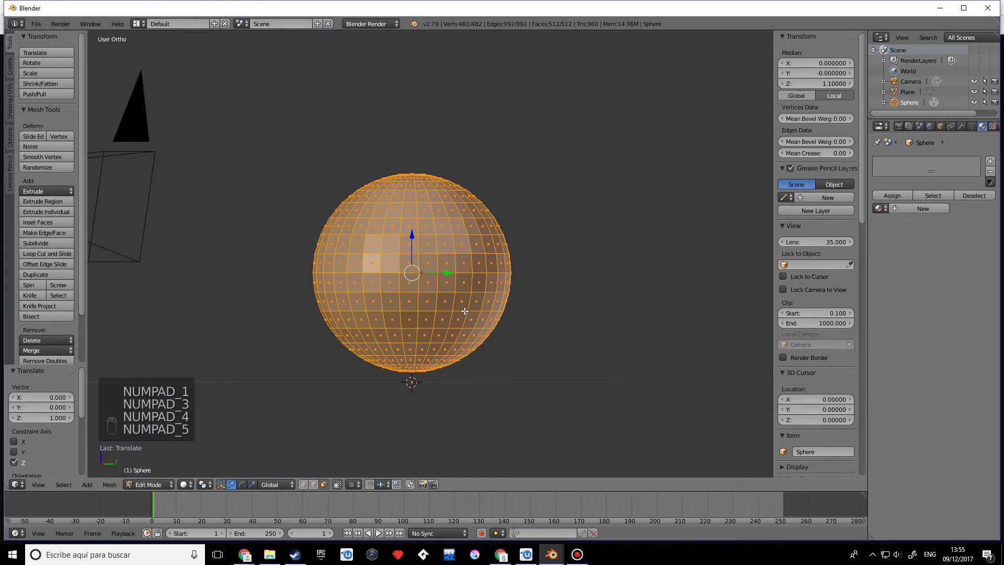
pyautogui.scroll(-2, 466, 310)
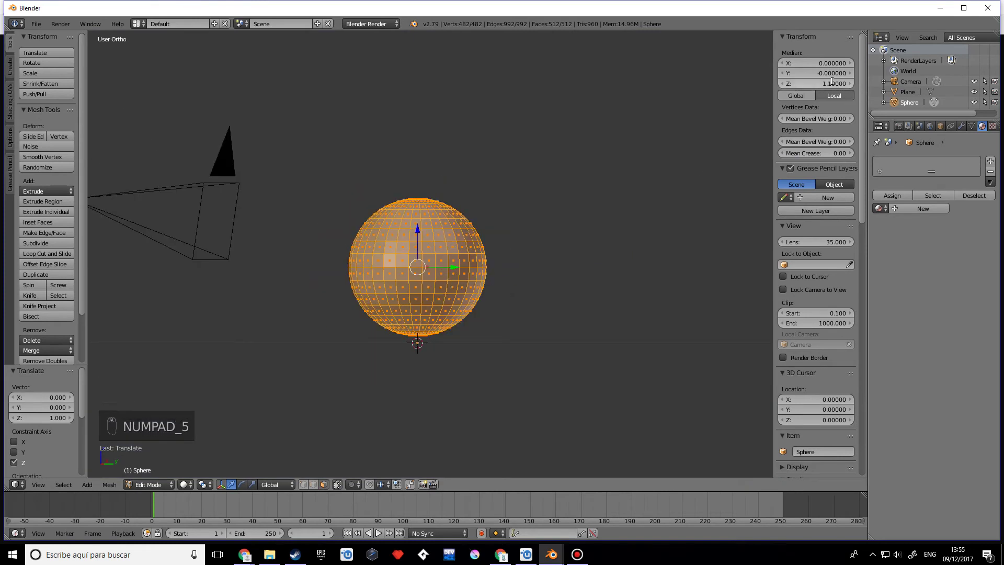
# Step: Settle the sphere mesh's median Z at 1.0 and return to Object Mode
pyautogui.click(832, 81)
pyautogui.write('1.0')
pyautogui.press('Return')
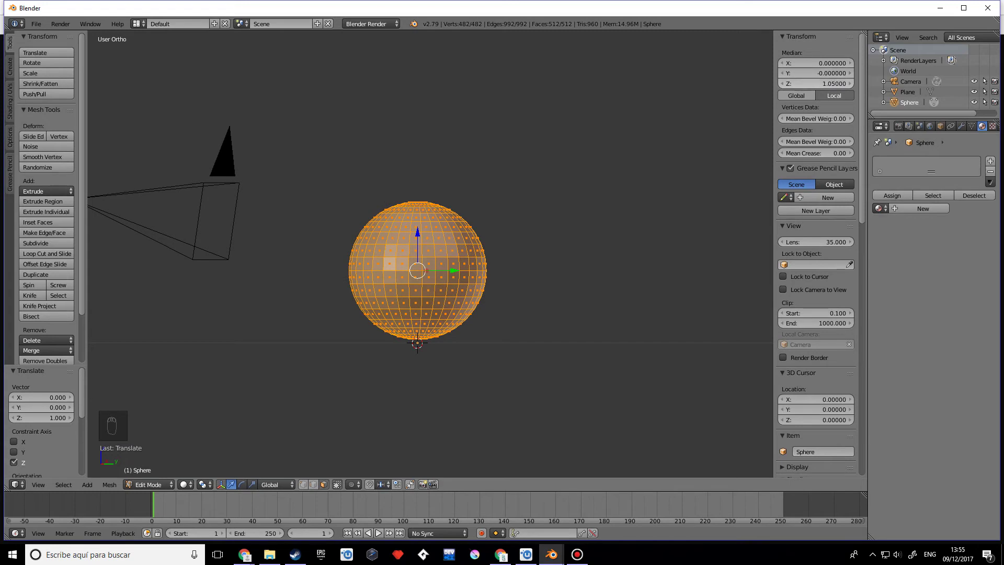
pyautogui.click(833, 82)
pyautogui.press('Return')
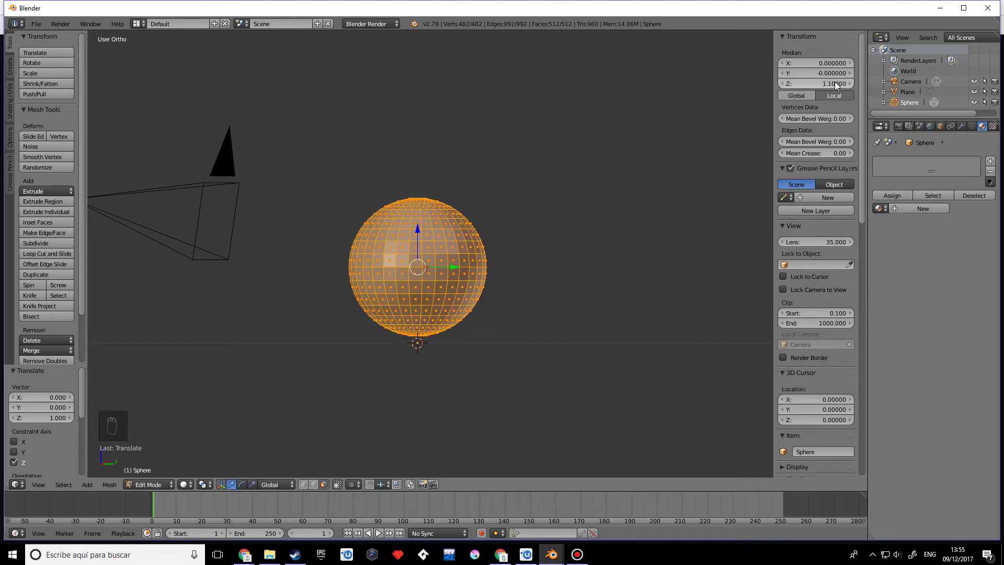
pyautogui.click(834, 83)
pyautogui.write('1.')
pyautogui.press('Return')
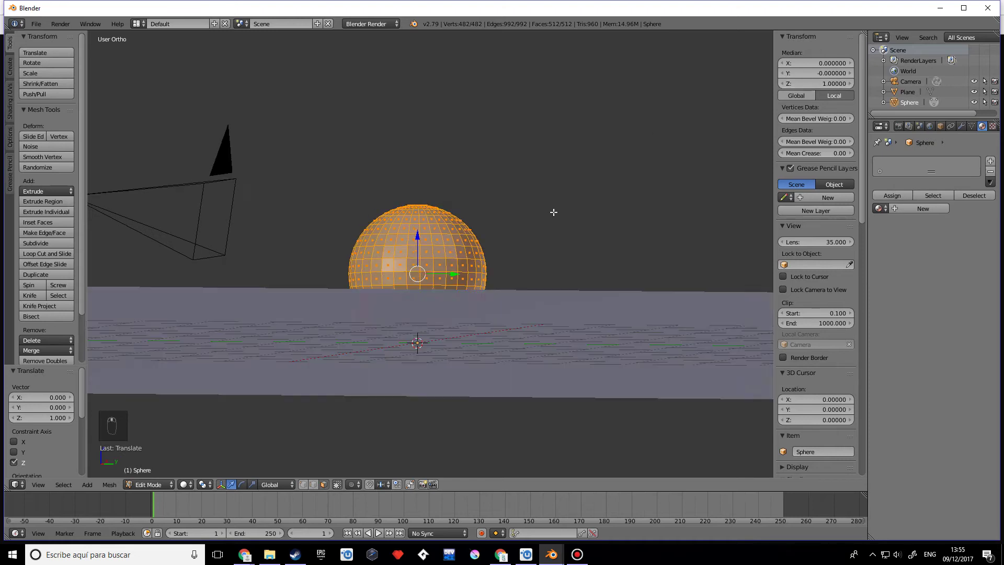
pyautogui.press('Tab')
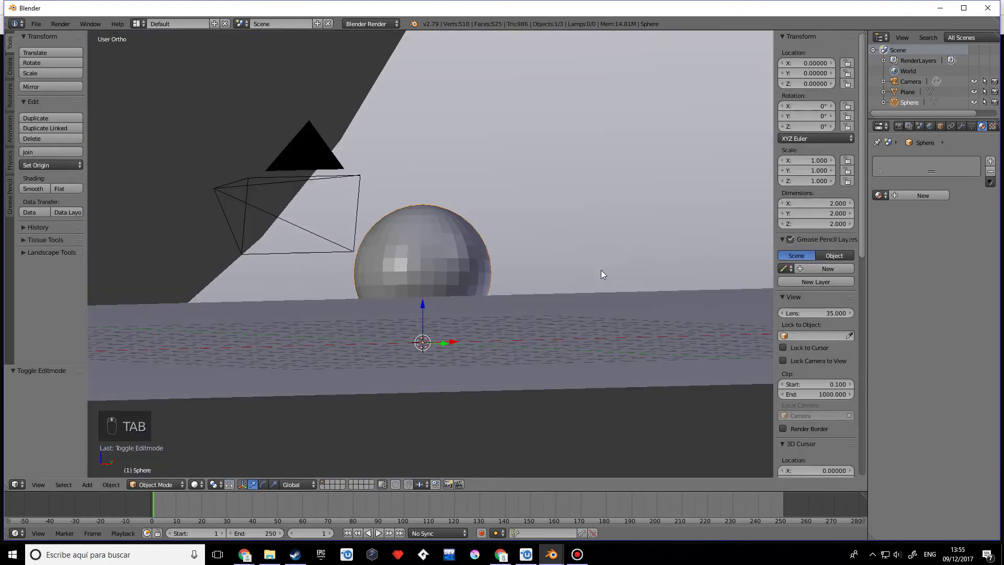
# Step: Pull the camera further back along Y to -8.97
pyautogui.press('KP_1')
pyautogui.press('KP_0')
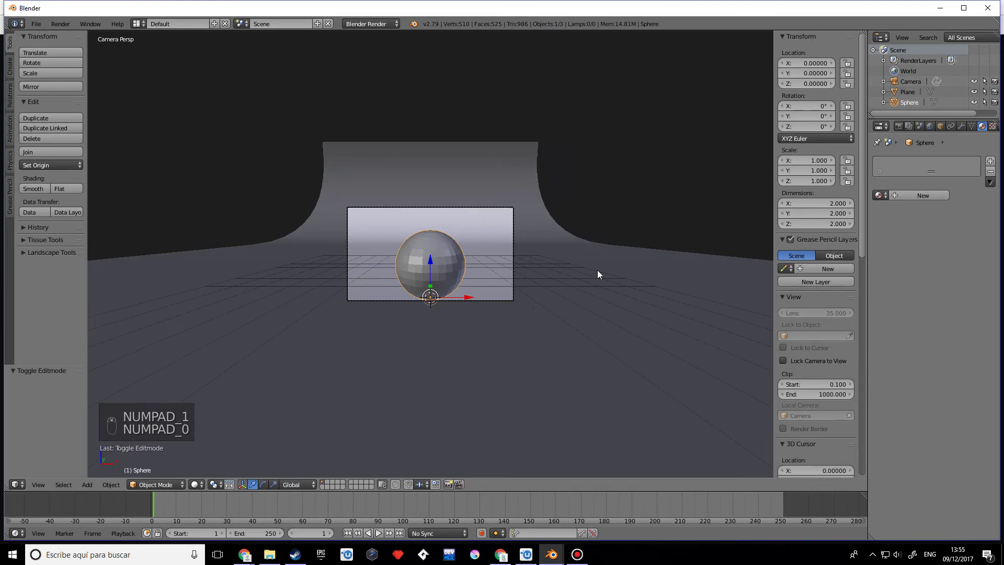
pyautogui.rightClick(469, 224)
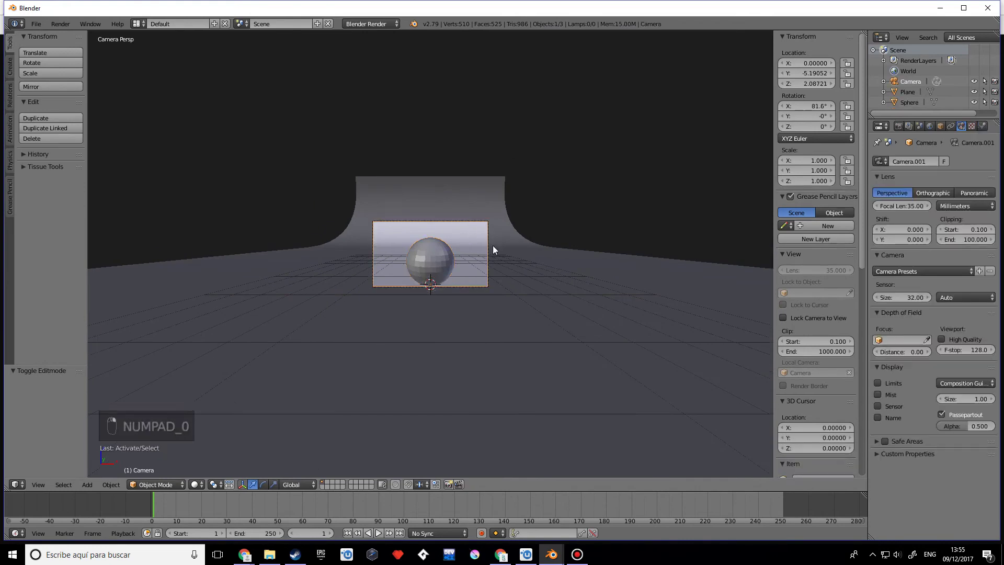
pyautogui.scroll(3, 493, 248)
pyautogui.press('g')
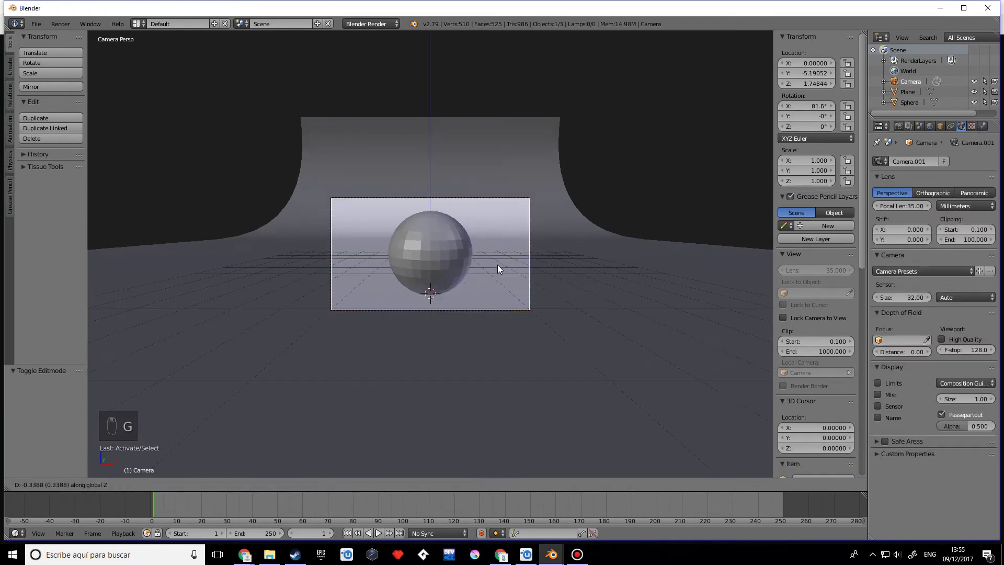
pyautogui.press('x')
pyautogui.press('y')
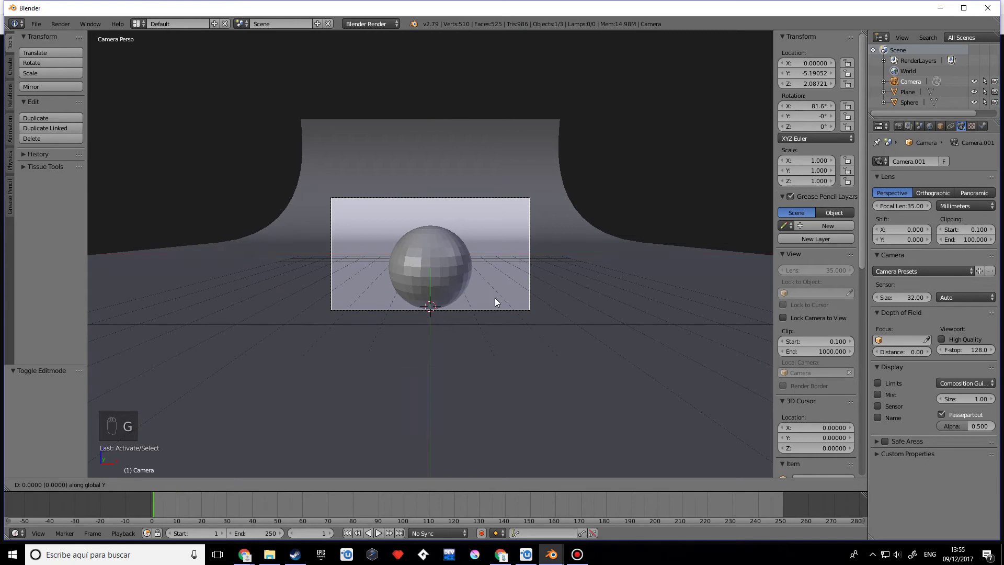
pyautogui.click(501, 307)
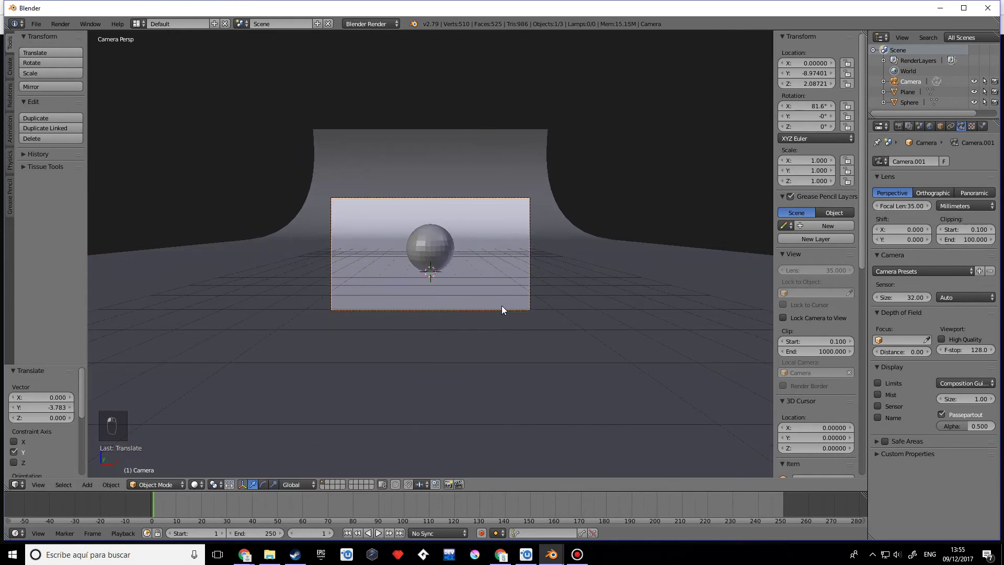
# Step: Move the sphere to X -1.32, Y -2.02 and give it smooth shading
pyautogui.rightClick(430, 256)
pyautogui.press('g')
pyautogui.press('x')
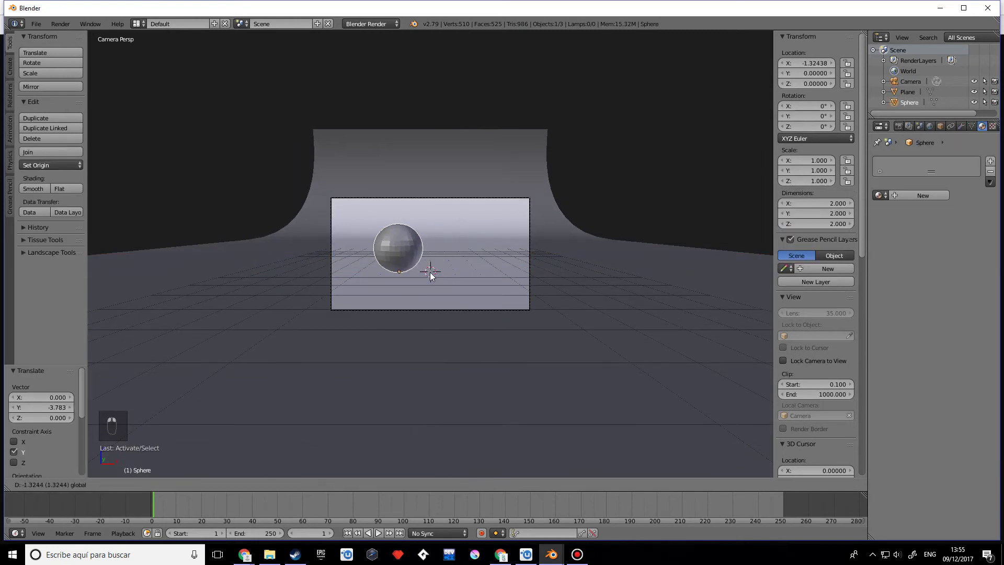
pyautogui.click(451, 275)
pyautogui.moveTo(451, 274); pyautogui.dragTo(414, 233, button='middle')
pyautogui.press('g')
pyautogui.press('y')
pyautogui.click(346, 256)
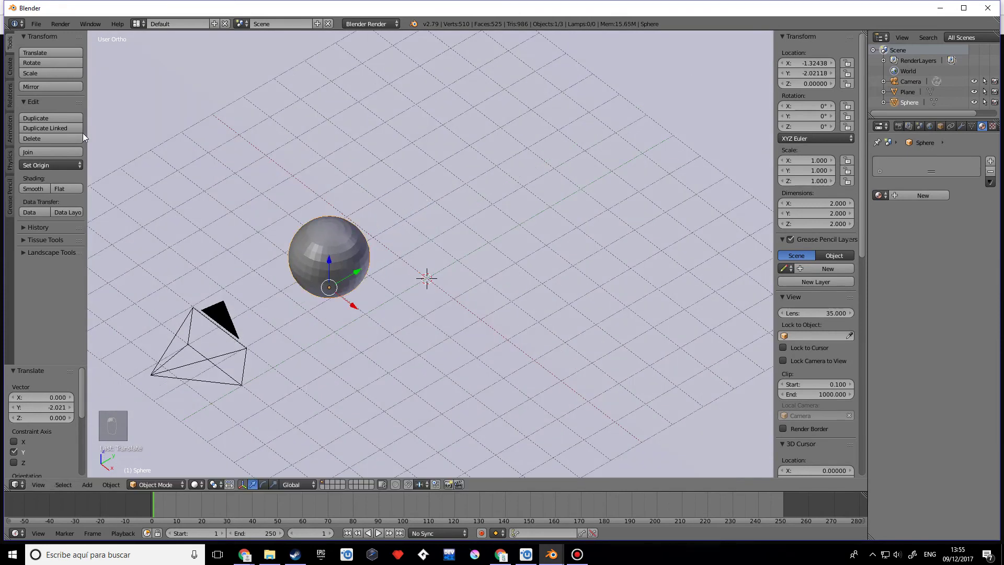
pyautogui.click(31, 188)
pyautogui.press('KP_0')
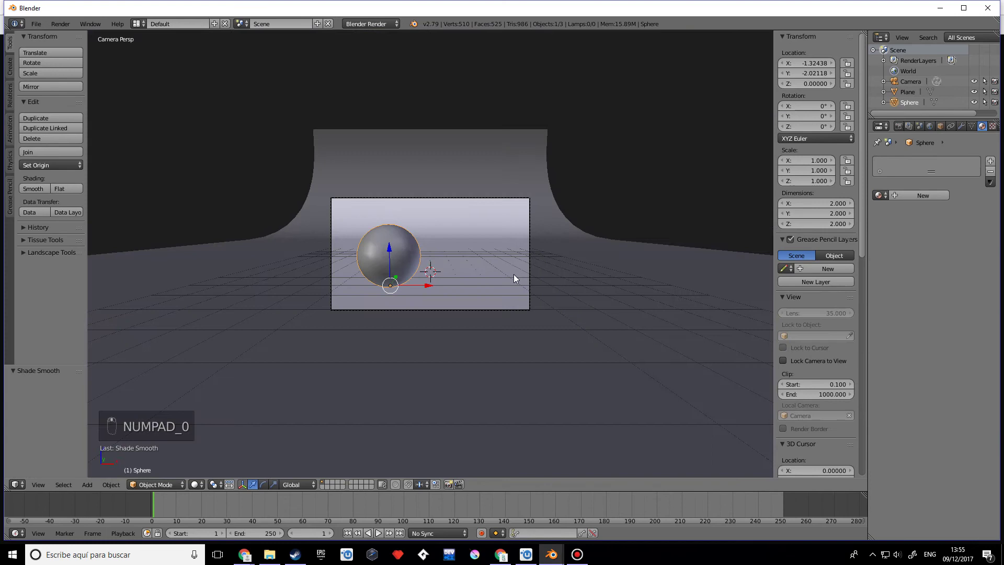
# Step: Add an Array modifier to the sphere with relative offset X 0 and Y 1
pyautogui.click(961, 127)
pyautogui.click(955, 160)
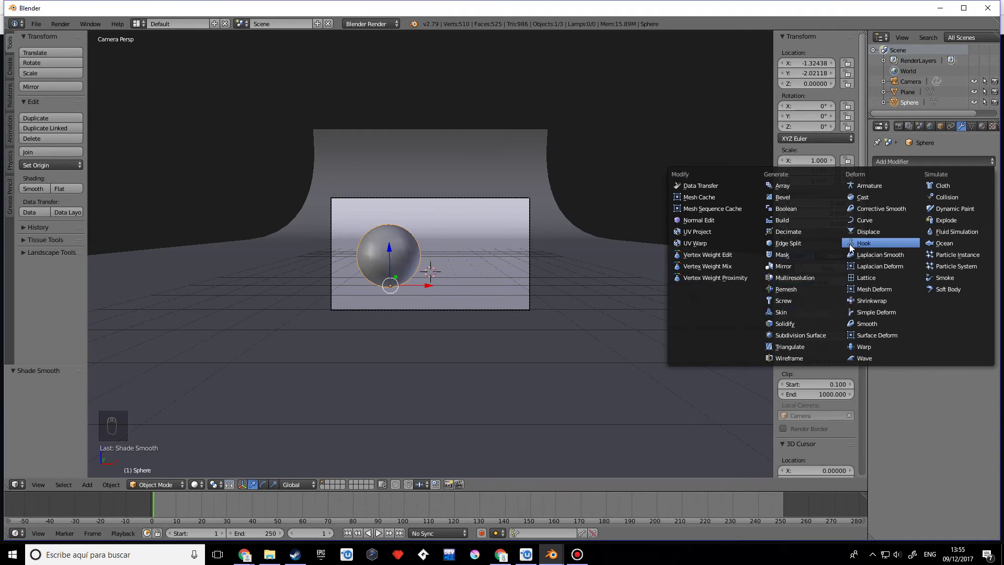
pyautogui.click(792, 187)
pyautogui.click(961, 245)
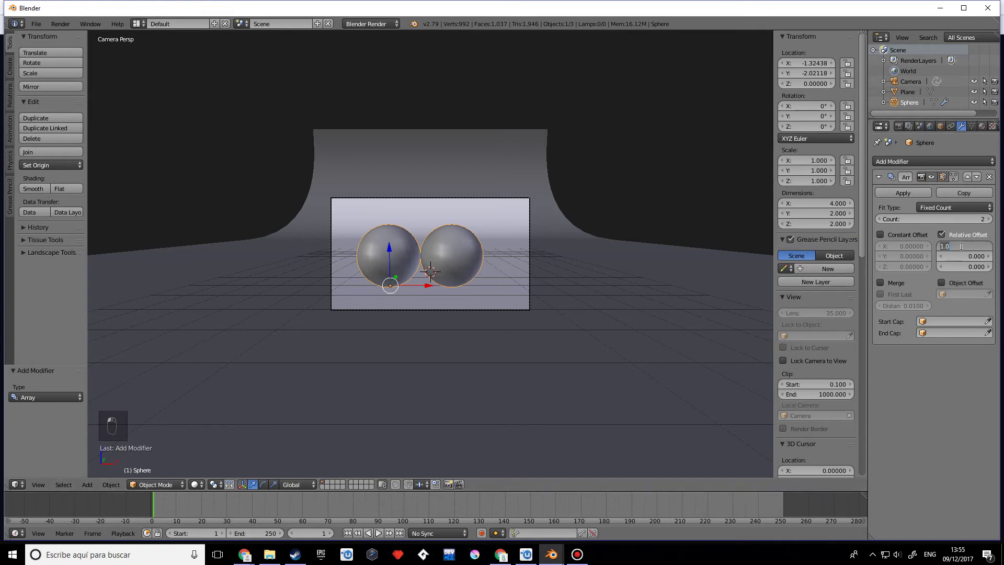
pyautogui.write('0')
pyautogui.press('Return')
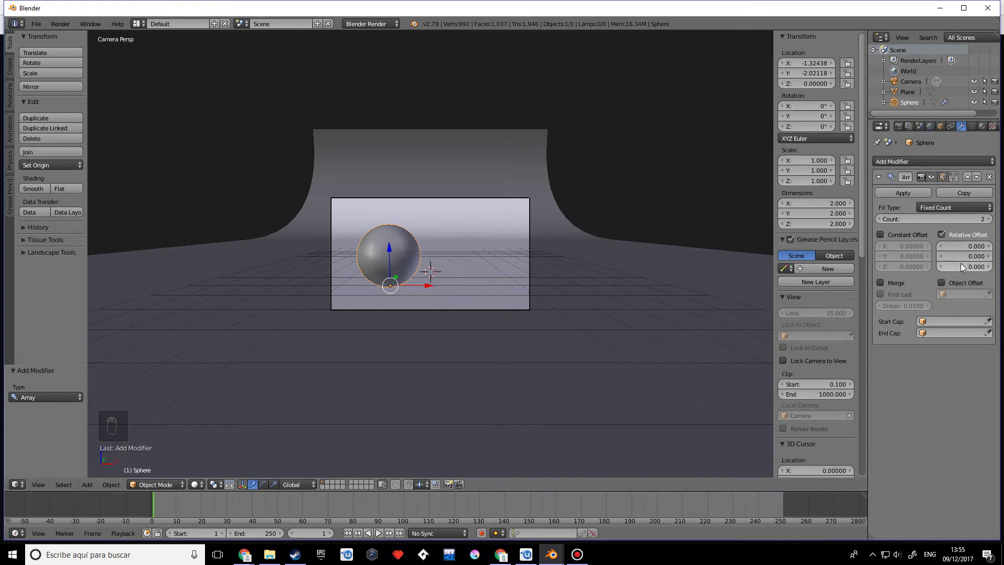
pyautogui.click(961, 257)
pyautogui.write('1')
pyautogui.press('Return')
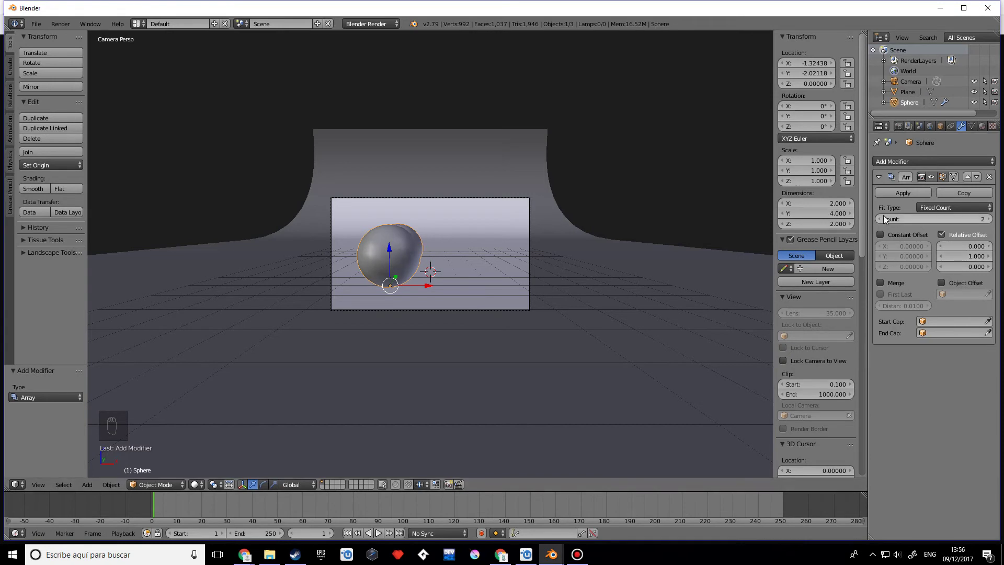
pyautogui.moveTo(582, 289); pyautogui.dragTo(429, 293, button='middle')
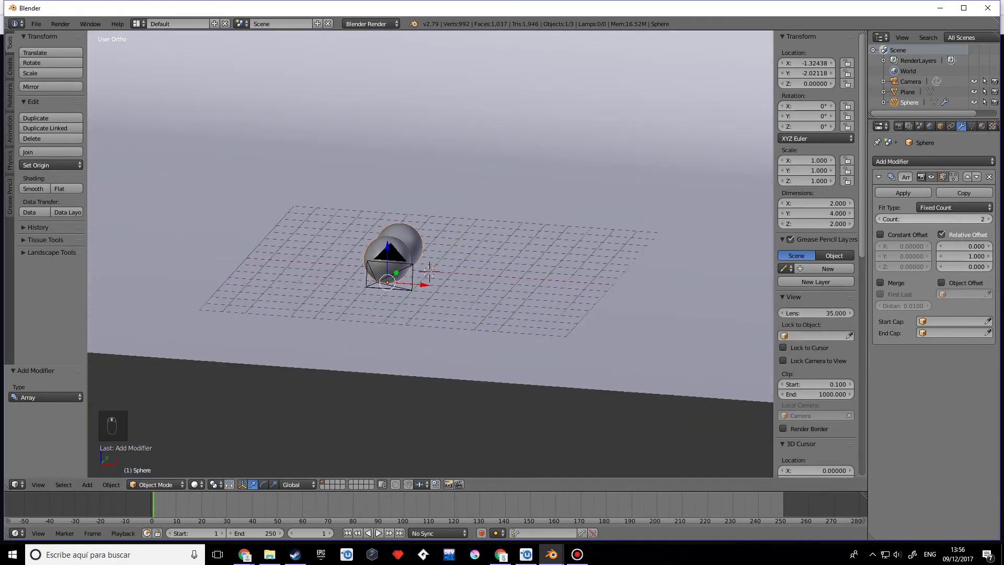
# Step: Raise the array count and stretch the backdrop floor's end edge far out along Y
pyautogui.moveTo(963, 219); pyautogui.dragTo(993, 219)
pyautogui.moveTo(623, 266); pyautogui.dragTo(556, 287, button='middle')
pyautogui.rightClick(522, 268)
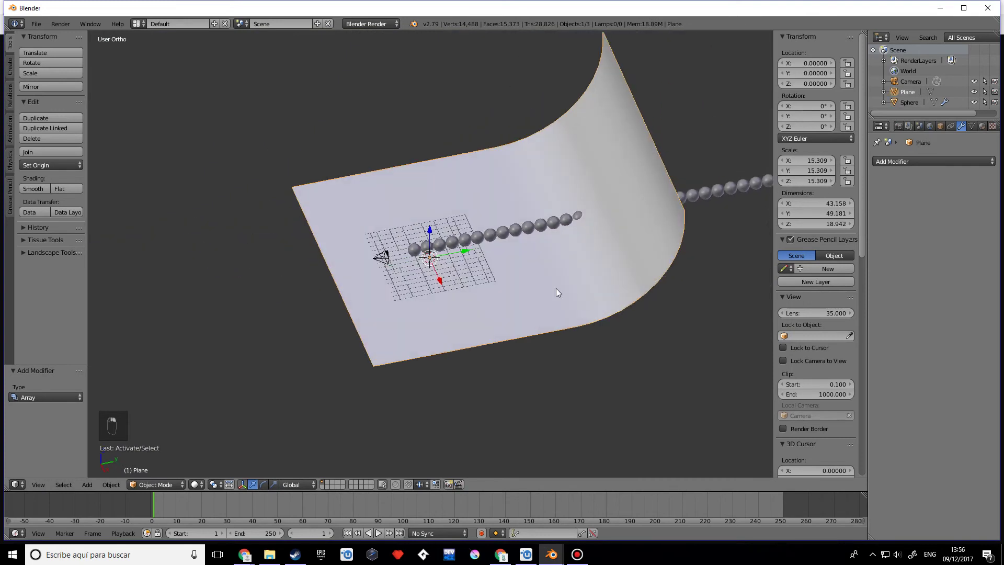
pyautogui.press('Tab')
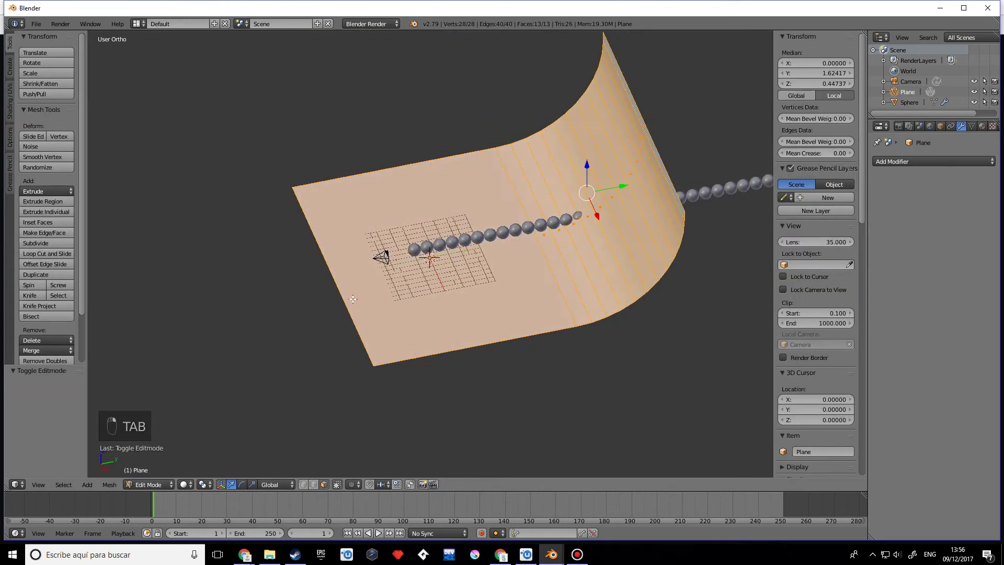
pyautogui.rightClick(352, 298)
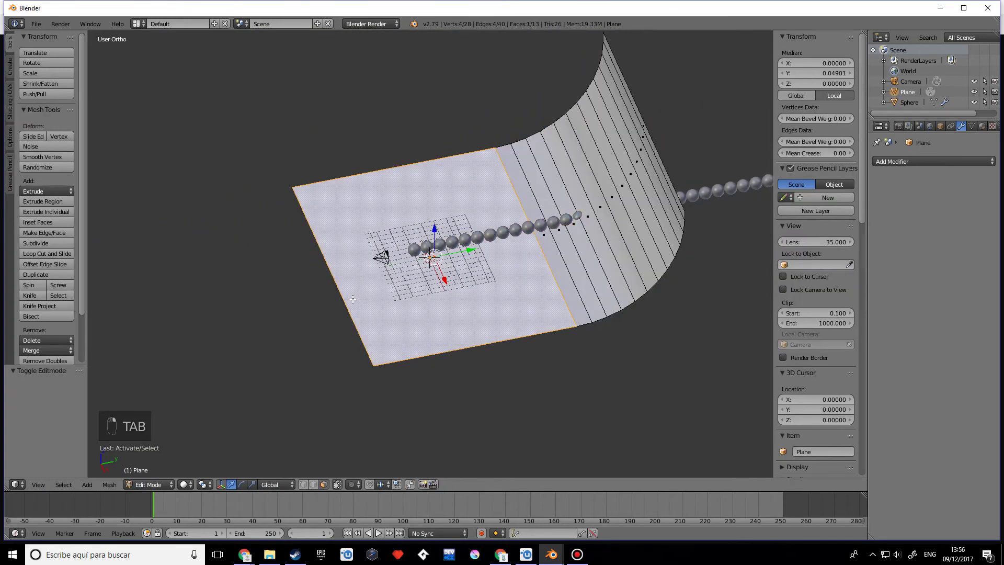
pyautogui.click(314, 484)
pyautogui.rightClick(366, 301)
pyautogui.moveTo(371, 270); pyautogui.dragTo(194, 305)
# Step: Move the sphere row along Y to about -24.7 and set the array count to 20
pyautogui.press('Tab')
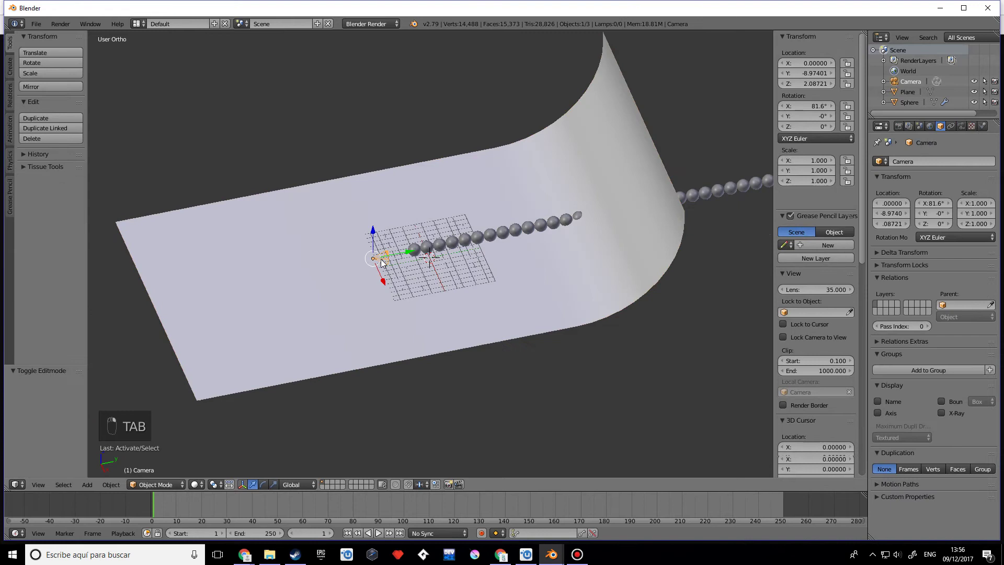
pyautogui.rightClick(429, 250)
pyautogui.moveTo(399, 259); pyautogui.dragTo(287, 284)
pyautogui.moveTo(973, 219)
pyautogui.mouseDown()
pyautogui.moveTo(940, 219)
pyautogui.moveTo(967, 219)
pyautogui.mouseUp()
pyautogui.moveTo(601, 314); pyautogui.dragTo(640, 318, button='middle')
# Step: In camera view, rotate the sphere array about Z so the row angles away
pyautogui.press('KP_0')
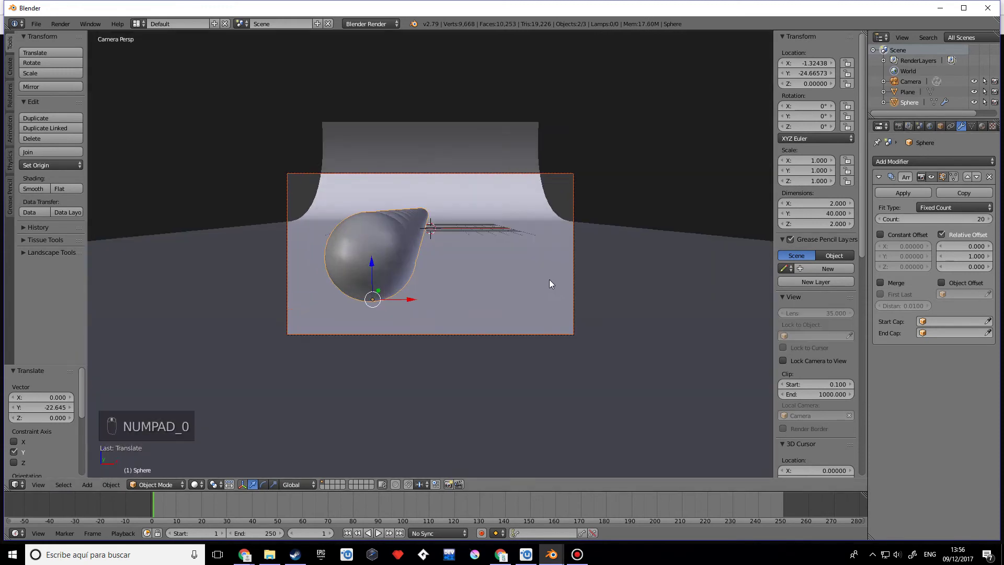
pyautogui.rightClick(356, 246)
pyautogui.rightClick(355, 250)
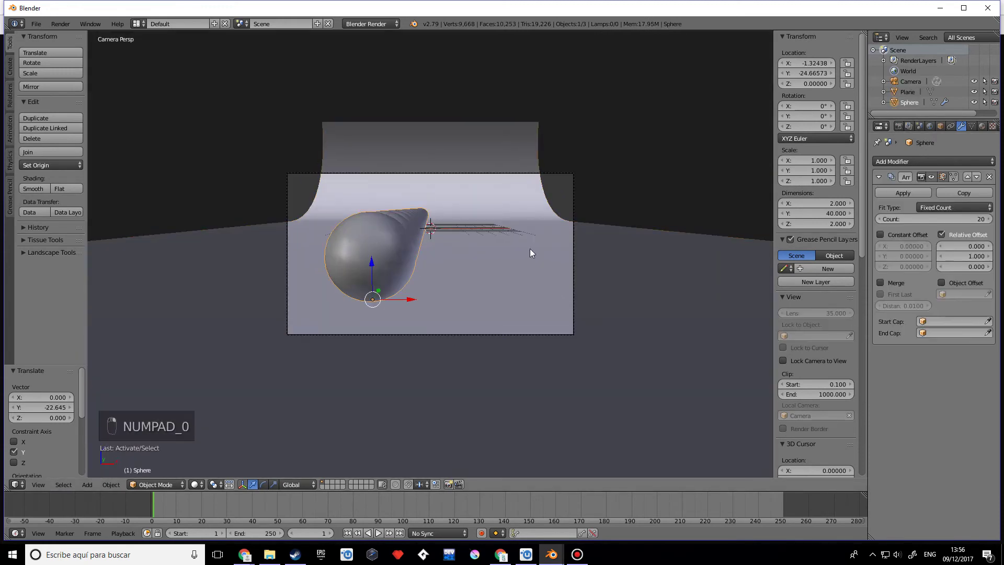
pyautogui.press('r')
pyautogui.press('z')
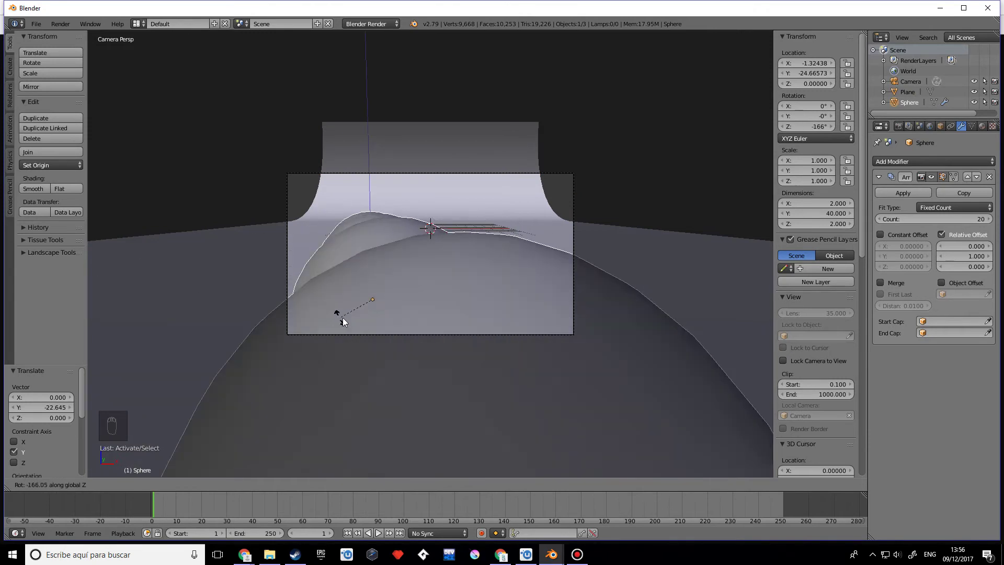
pyautogui.click(462, 240)
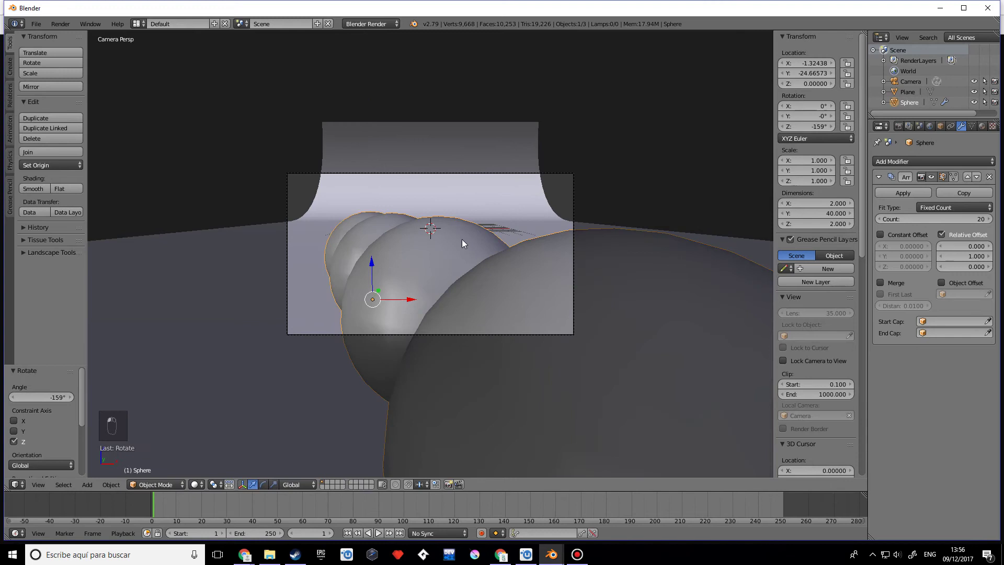
pyautogui.moveTo(462, 240); pyautogui.dragTo(465, 305, button='middle')
# Step: Re-aim the row's direction from above, then adjust its Z rotation in camera view
pyautogui.press('r')
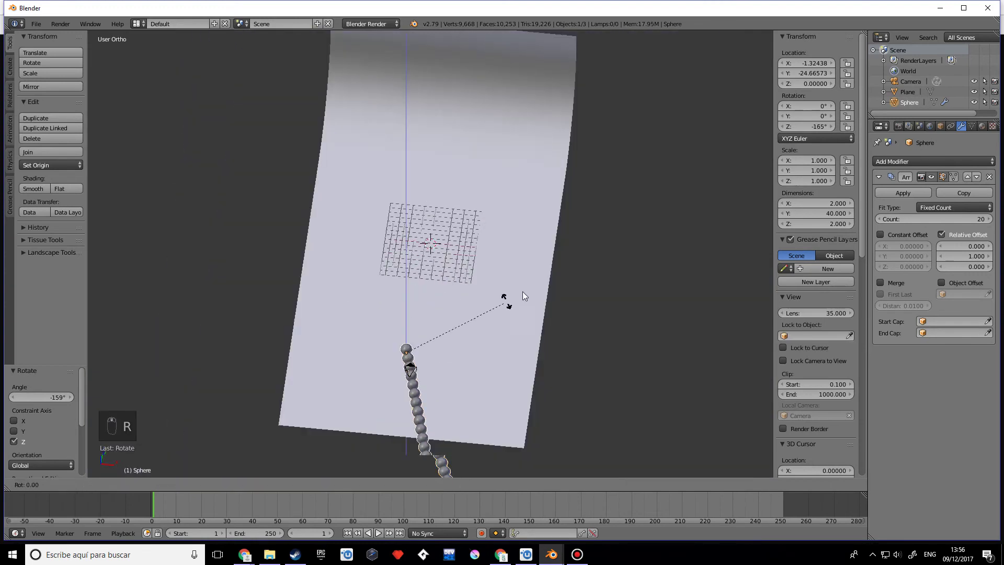
pyautogui.click(301, 358)
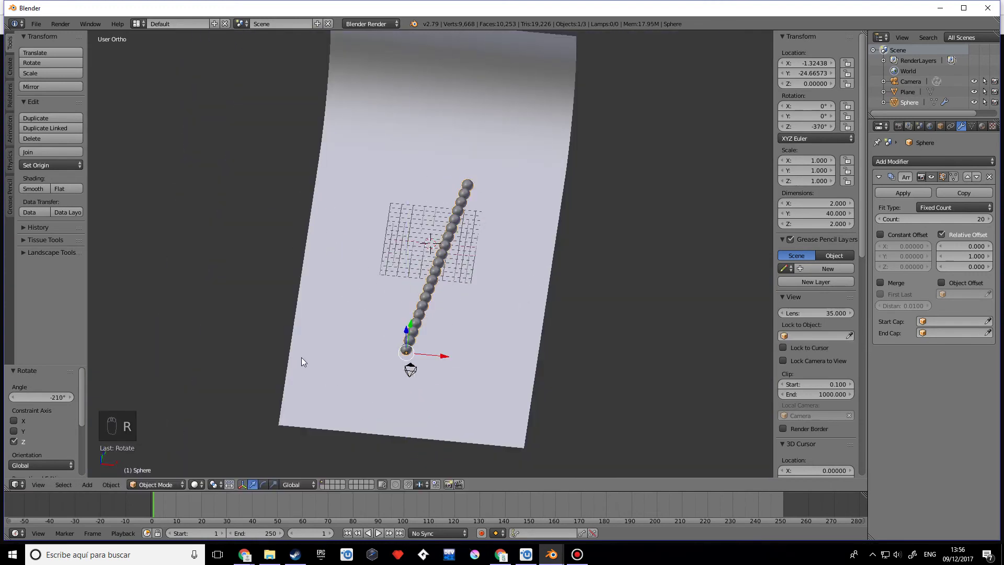
pyautogui.press('KP_0')
pyautogui.press('r')
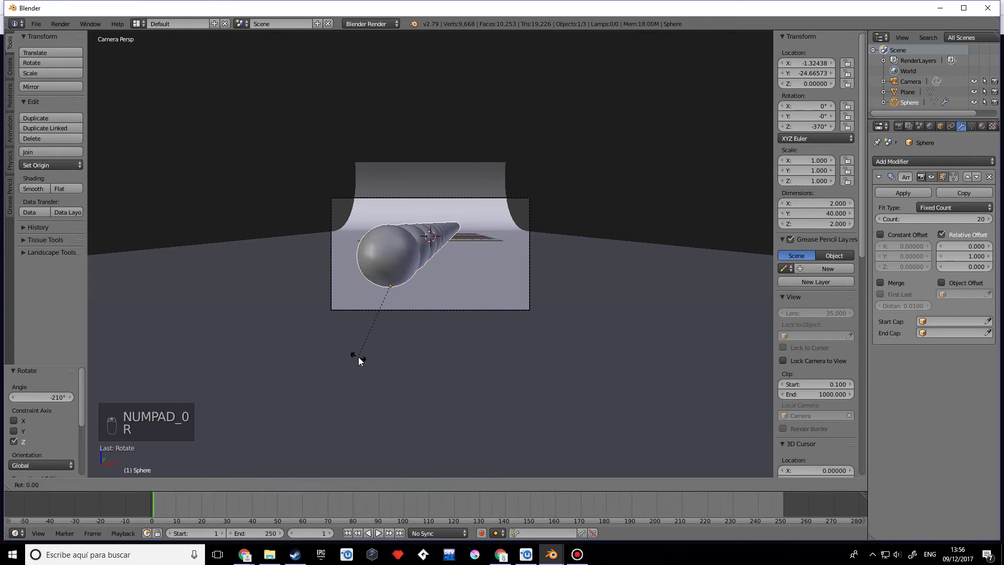
pyautogui.press('z')
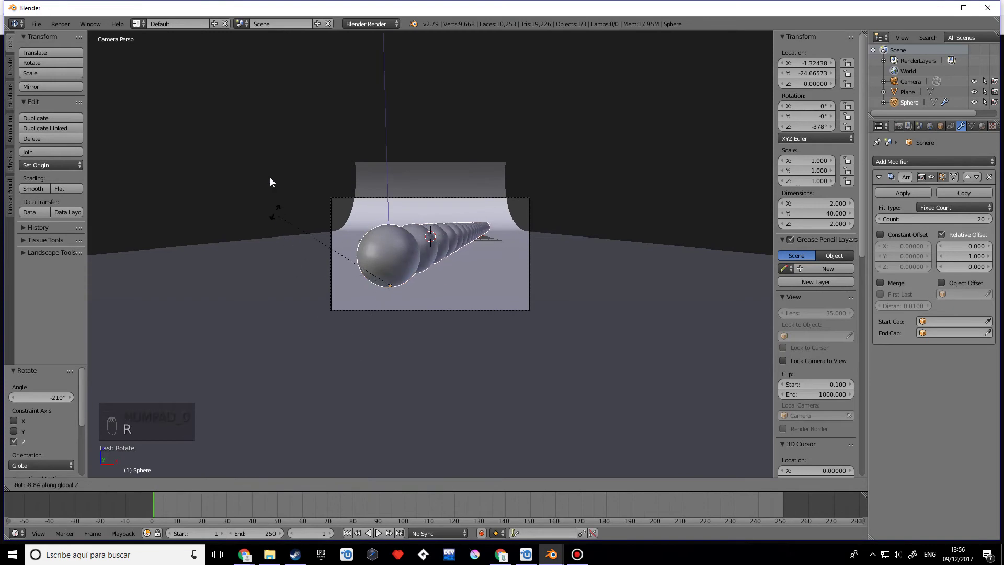
pyautogui.click(314, 224)
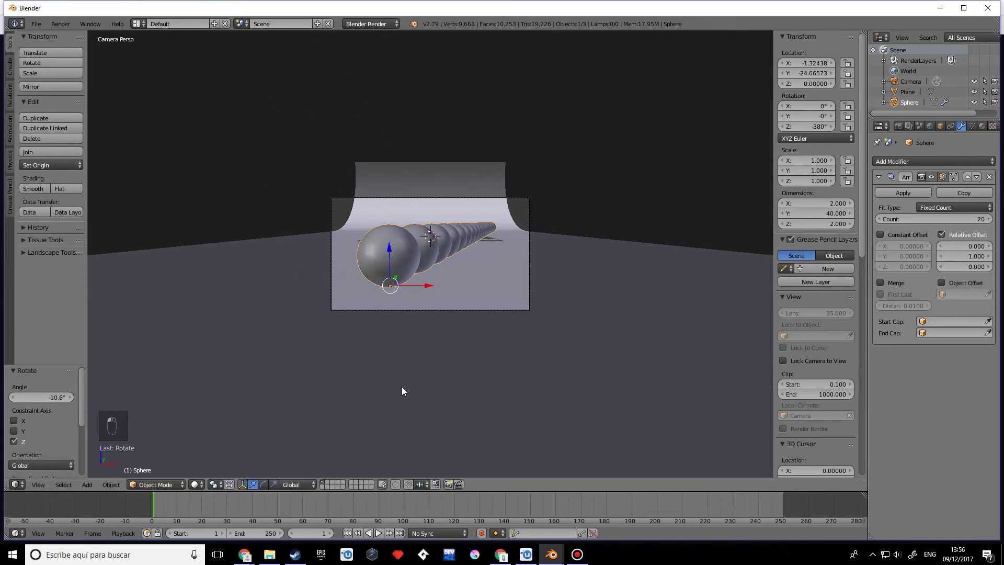
# Step: Fine-tune the row's Z rotation to -383° and select the backdrop plane
pyautogui.press('r')
pyautogui.press('z')
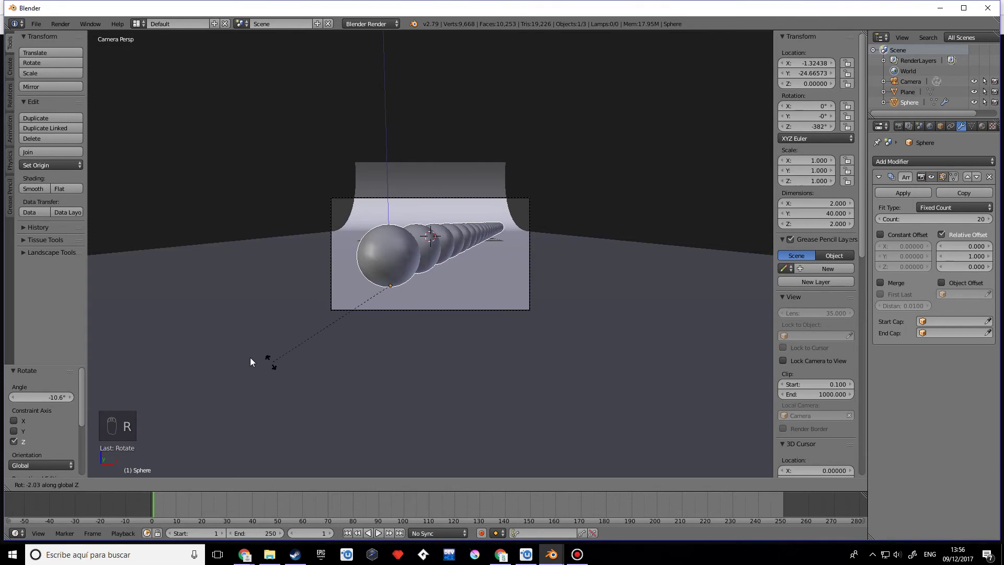
pyautogui.click(256, 350)
pyautogui.scroll(3, 257, 351)
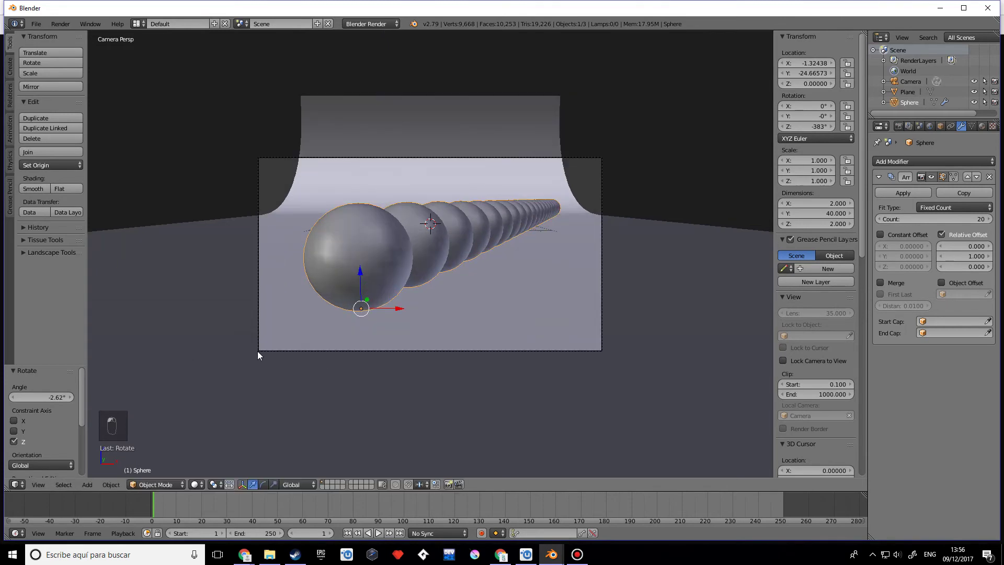
pyautogui.rightClick(528, 236)
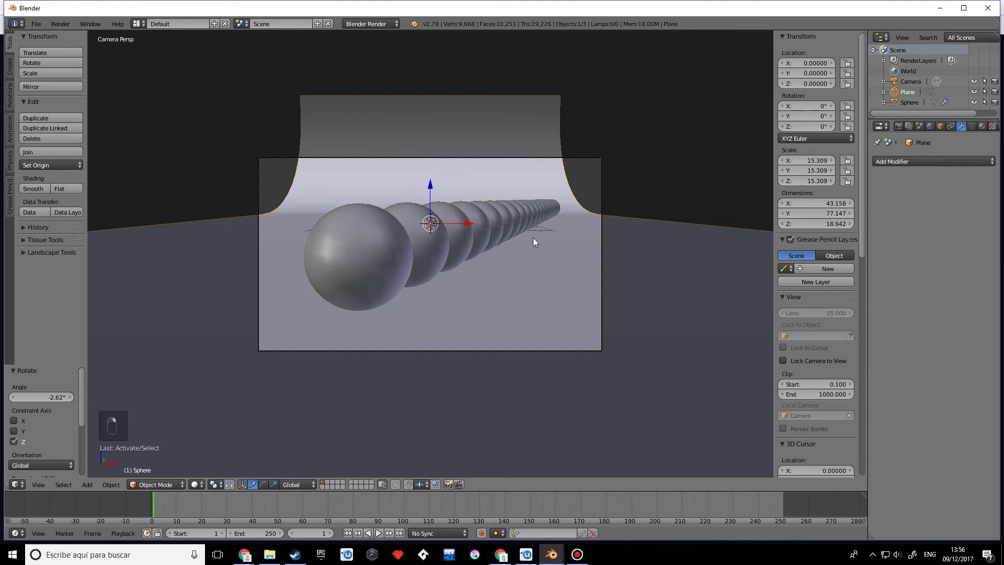
pyautogui.scroll(-5, 548, 247)
# Step: Scale the backdrop plane wider along the X axis
pyautogui.press('s')
pyautogui.press('x')
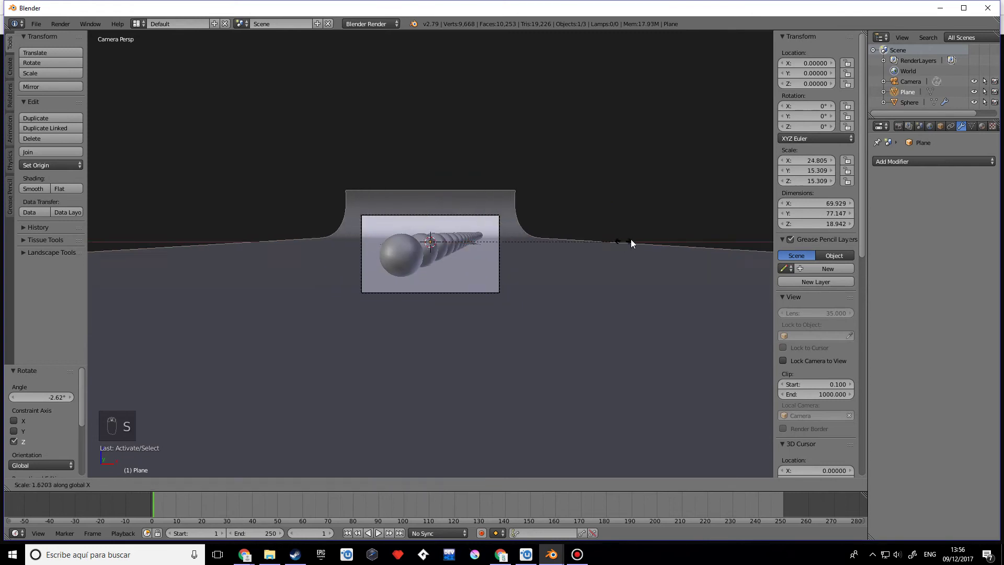
pyautogui.click(675, 224)
pyautogui.scroll(5, 477, 287)
# Step: Smooth-shade the sphere array and give it a new default material
pyautogui.rightClick(386, 257)
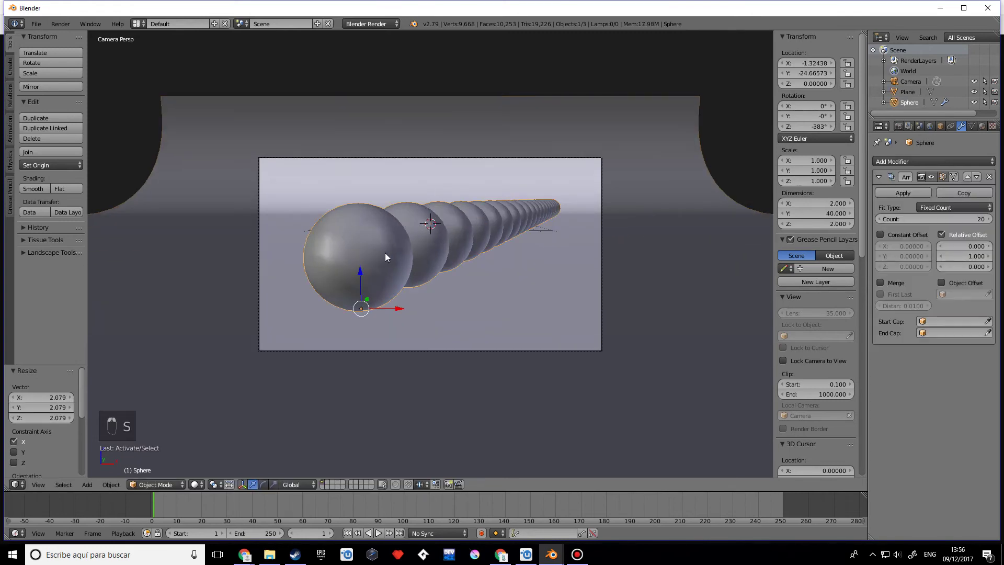
pyautogui.click(40, 189)
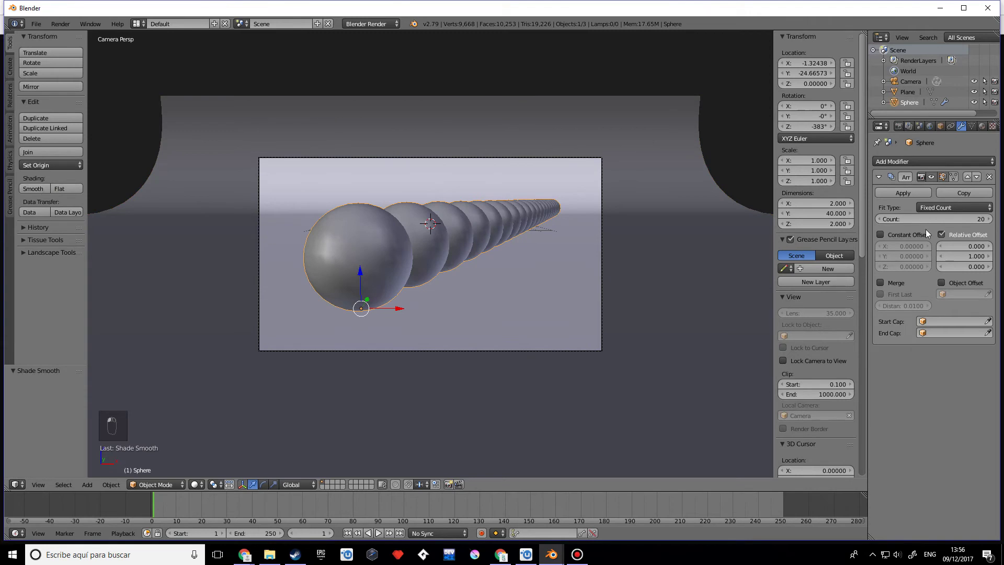
pyautogui.click(981, 126)
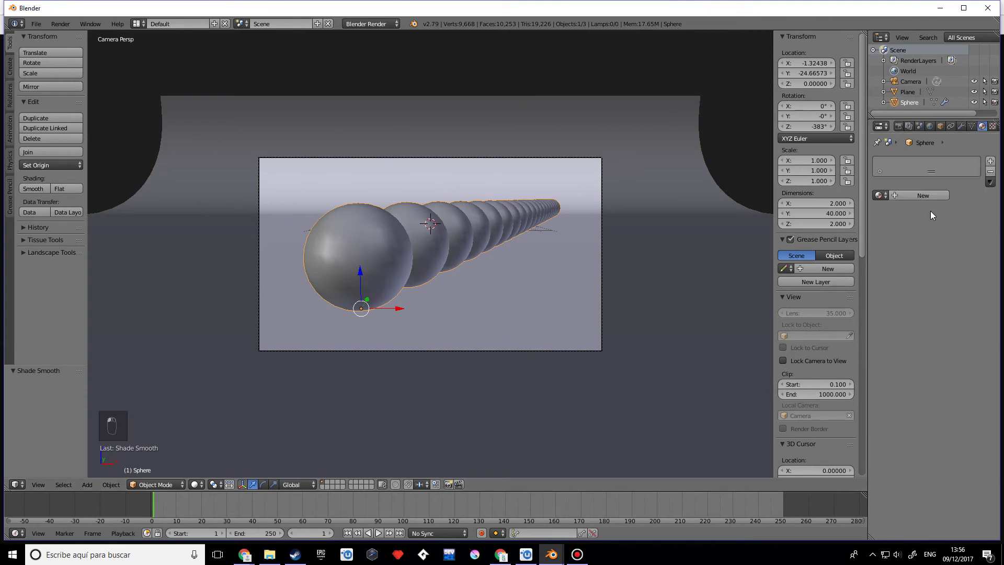
pyautogui.click(923, 198)
pyautogui.scroll(-4, 897, 393)
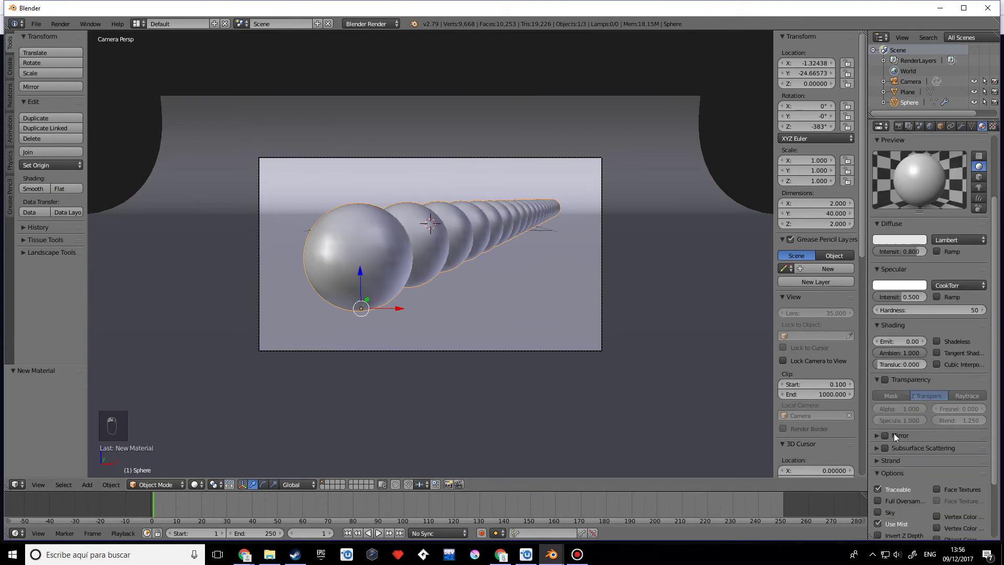
pyautogui.click(370, 24)
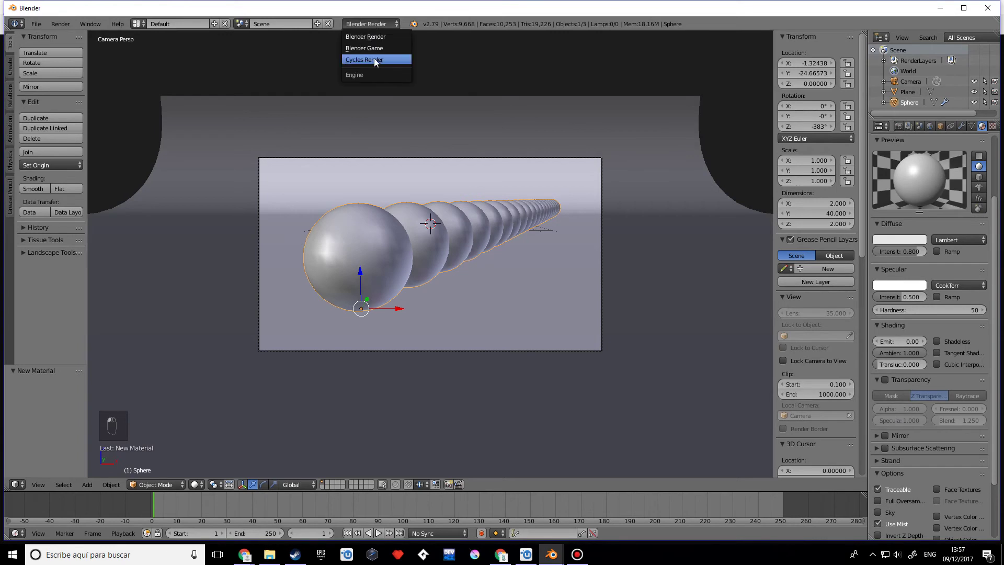
# Step: Switch to Cycles Render, make the sphere material pink with nodes, and show a Node Editor
pyautogui.click(374, 59)
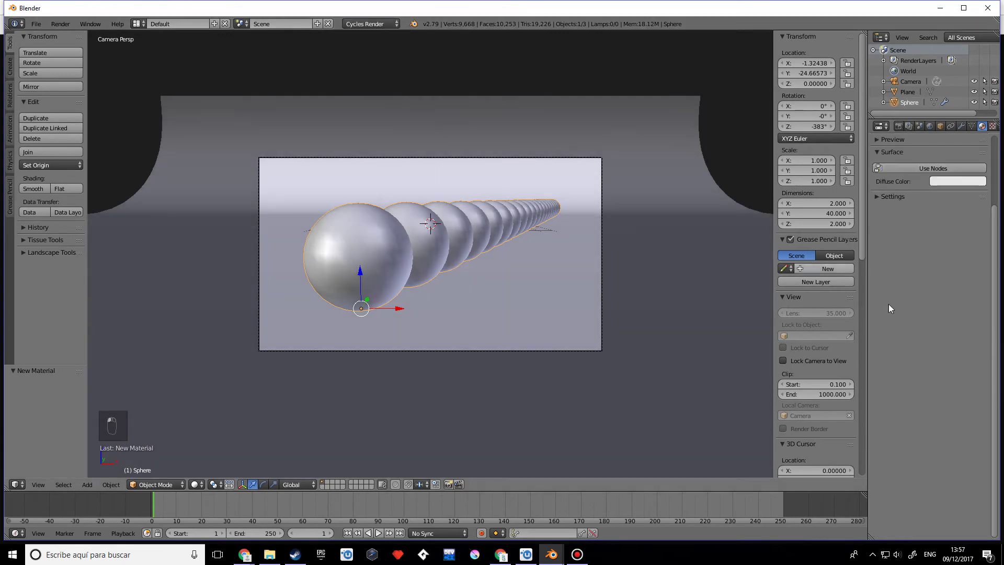
pyautogui.click(877, 196)
pyautogui.click(894, 275)
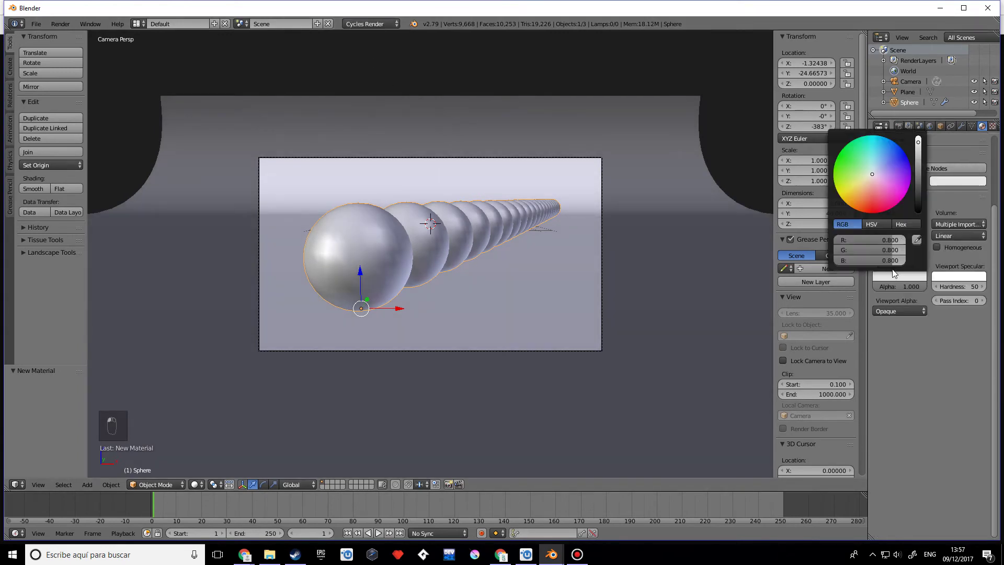
pyautogui.click(871, 187)
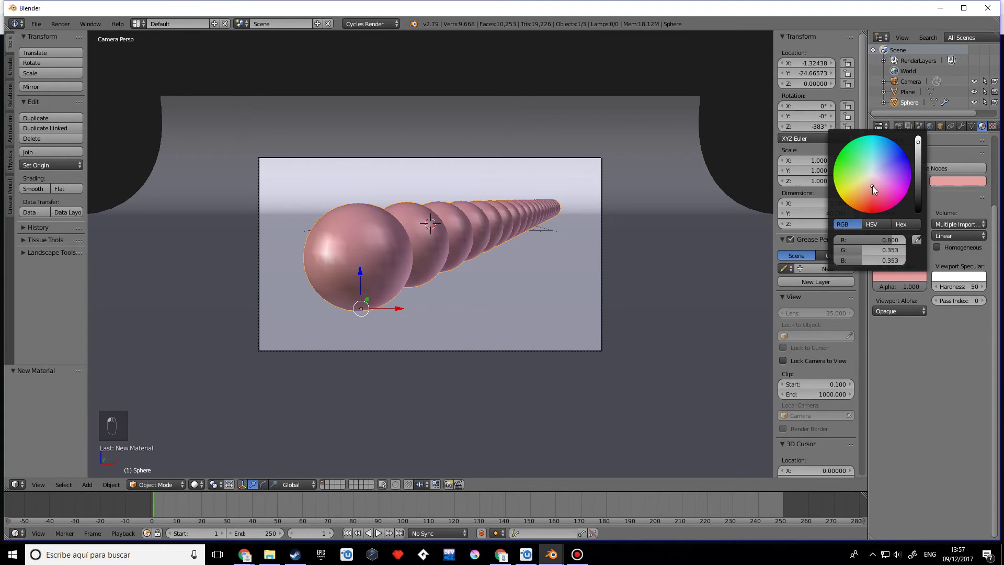
pyautogui.click(928, 169)
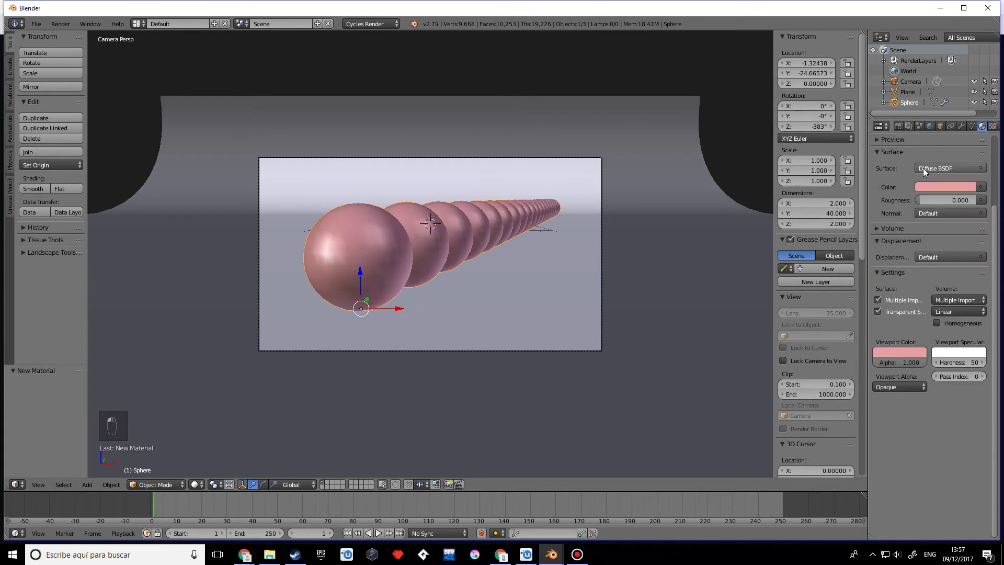
pyautogui.click(15, 534)
pyautogui.click(47, 416)
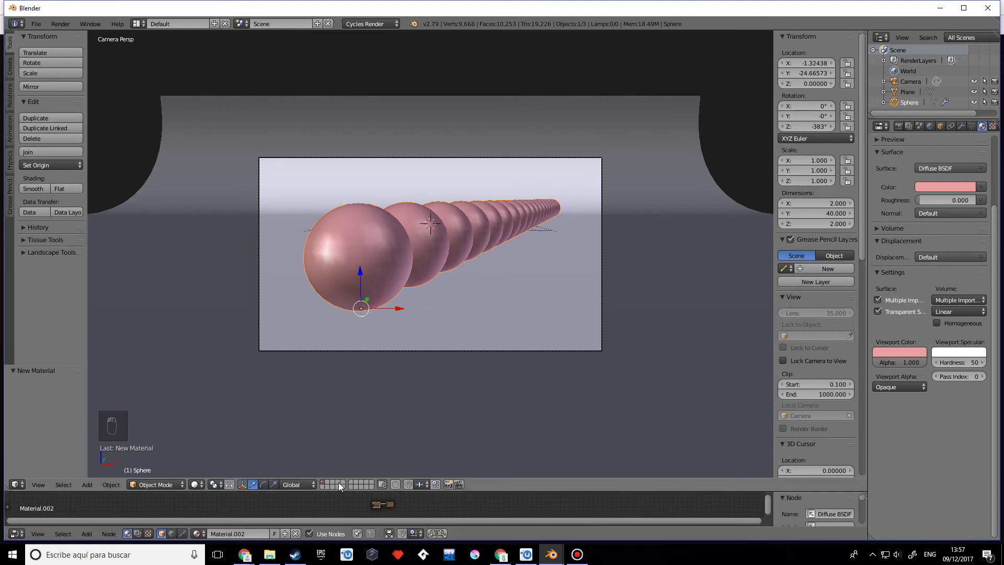
# Step: Enlarge the node editor and change the Diffuse BSDF colour to blue
pyautogui.moveTo(474, 491); pyautogui.dragTo(476, 330)
pyautogui.scroll(3, 443, 437)
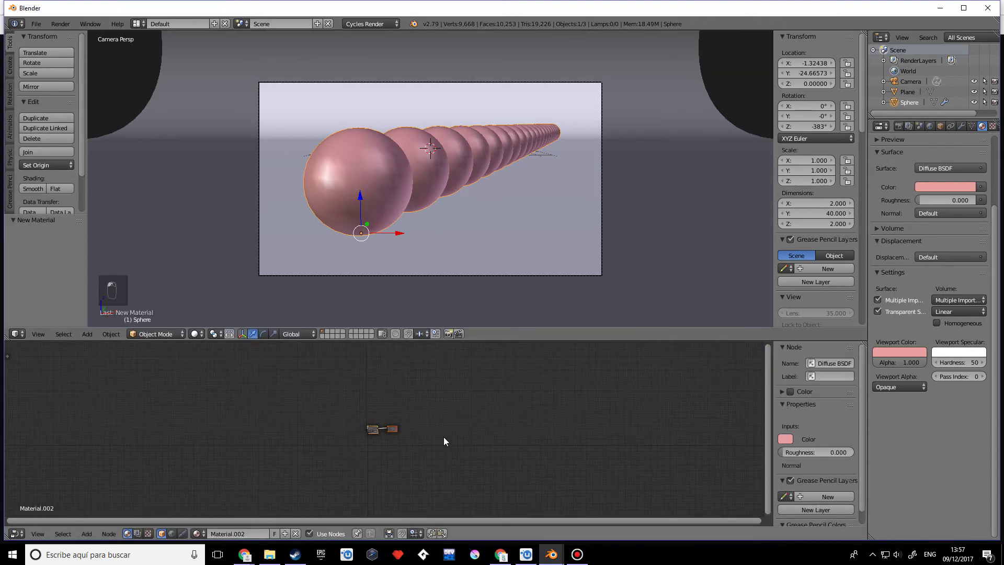
pyautogui.scroll(5, 426, 453)
pyautogui.moveTo(303, 451); pyautogui.dragTo(145, 414)
pyautogui.click(168, 404)
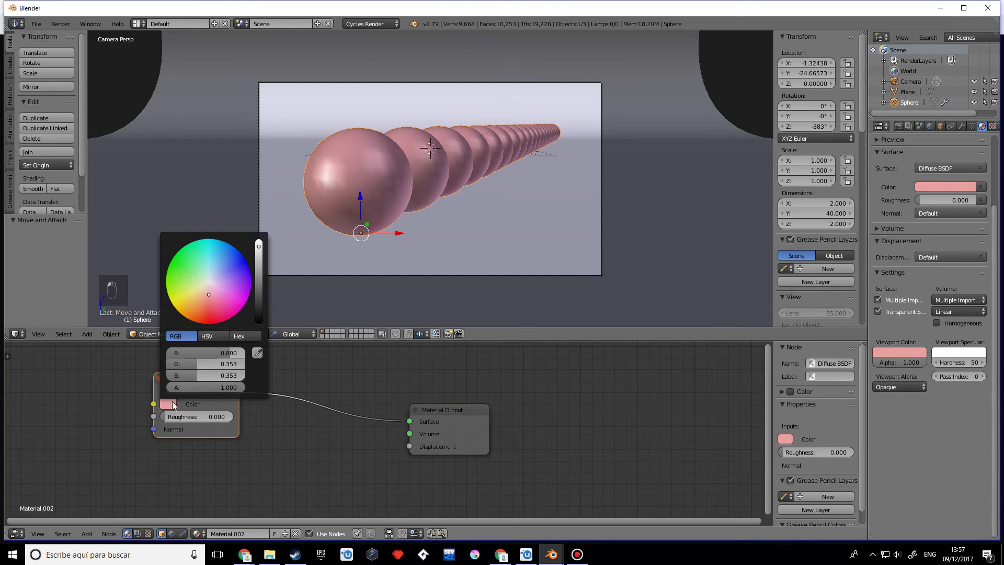
pyautogui.moveTo(233, 268); pyautogui.dragTo(231, 244)
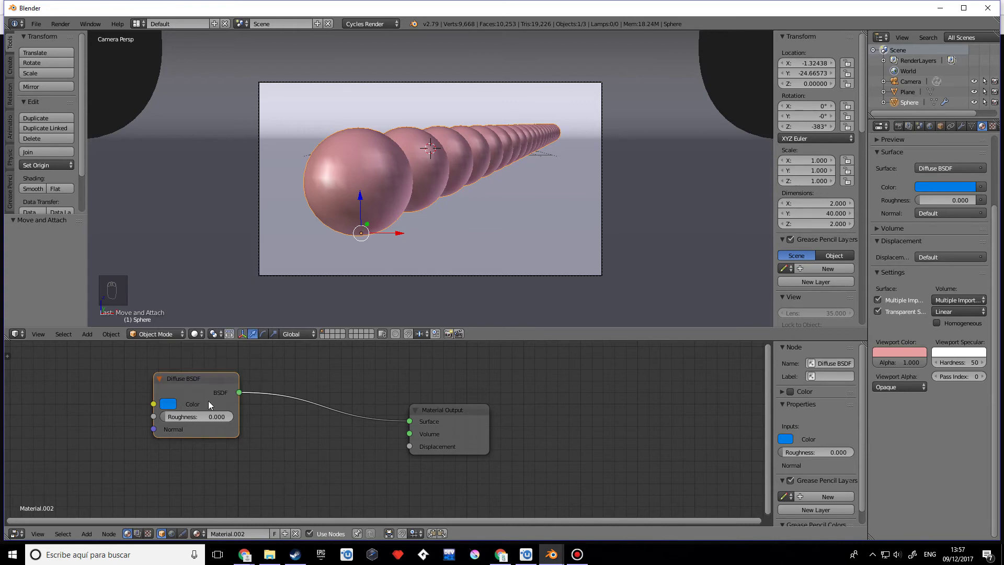
pyautogui.moveTo(208, 401); pyautogui.dragTo(187, 438)
# Step: Add a Glossy BSDF shader node (GGX, roughness 0.200) to the material
pyautogui.scroll(-1, 320, 435)
pyautogui.hotkey('shift', 'a')
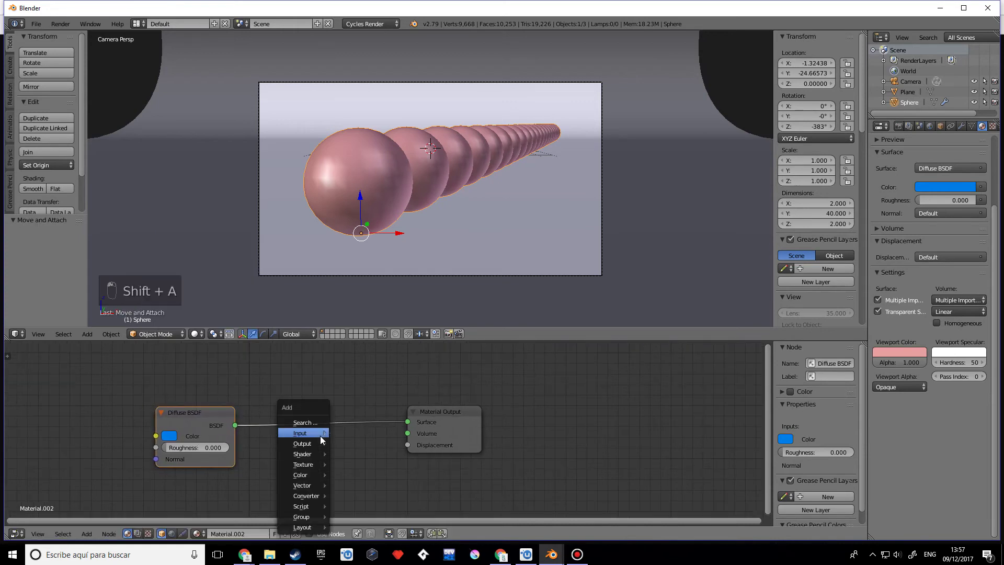
pyautogui.moveTo(319, 476)
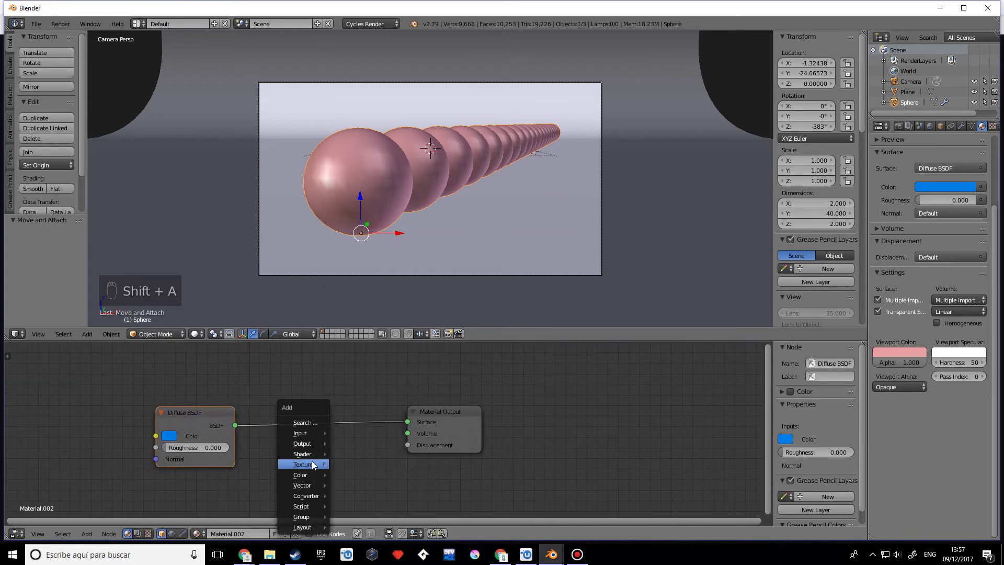
pyautogui.moveTo(311, 454)
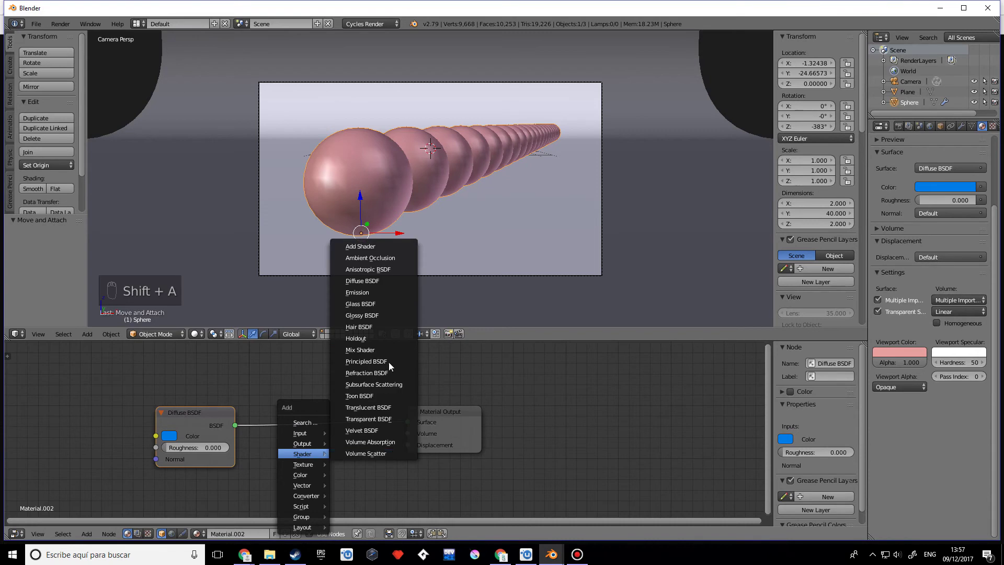
pyautogui.click(393, 317)
# Step: Place Glossy below Diffuse and insert a Mix Shader on the Diffuse–Output link
pyautogui.click(155, 476)
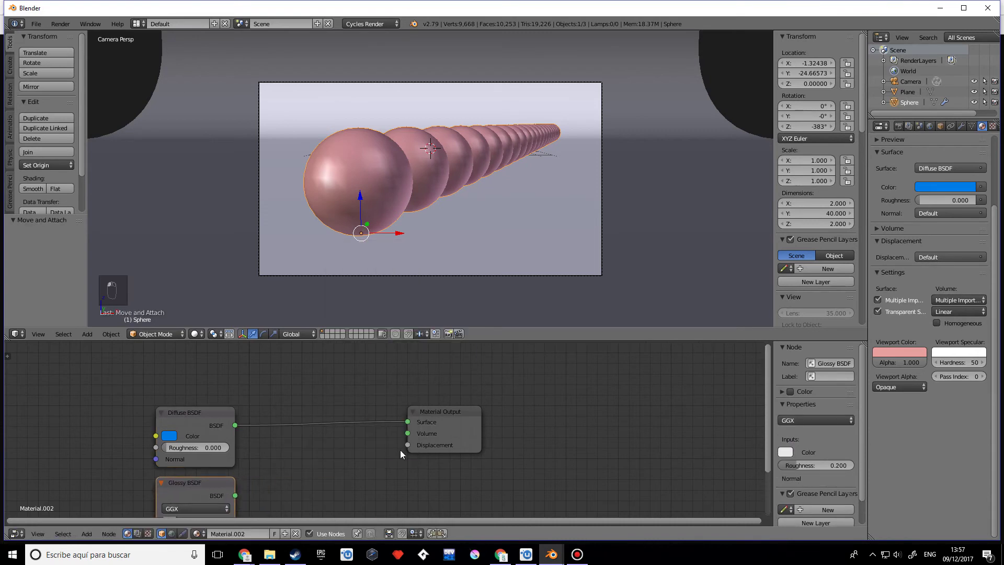
pyautogui.scroll(-1, 399, 449)
pyautogui.hotkey('shift', 'a')
pyautogui.moveTo(402, 453)
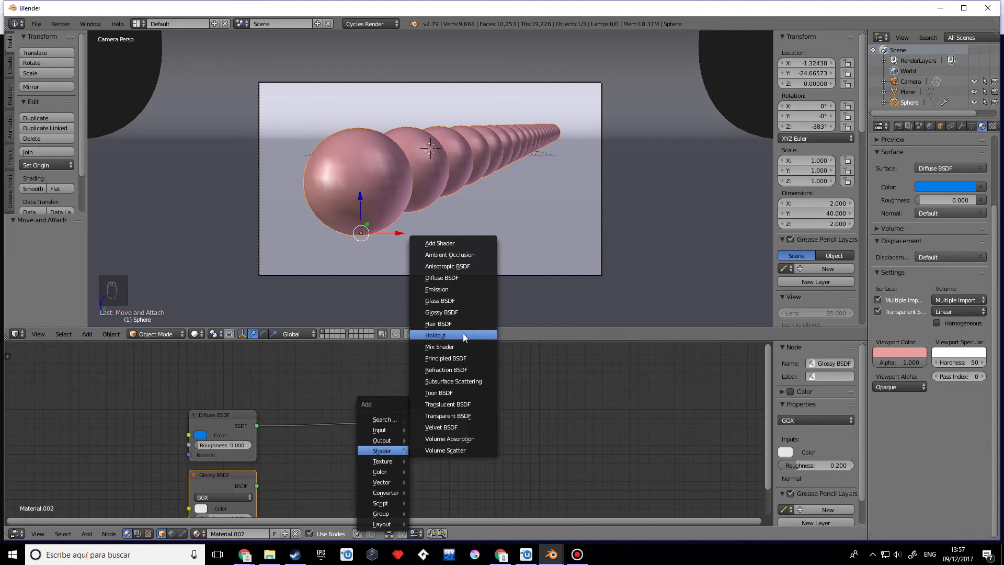
pyautogui.click(462, 347)
pyautogui.click(304, 425)
# Step: Connect the Glossy BSDF into the Mix Shader and set its roughness to 0.03
pyautogui.moveTo(265, 512); pyautogui.dragTo(283, 420, button='middle')
pyautogui.moveTo(314, 376)
pyautogui.mouseDown()
pyautogui.moveTo(276, 391)
pyautogui.moveTo(311, 379)
pyautogui.mouseUp()
pyautogui.click(248, 428)
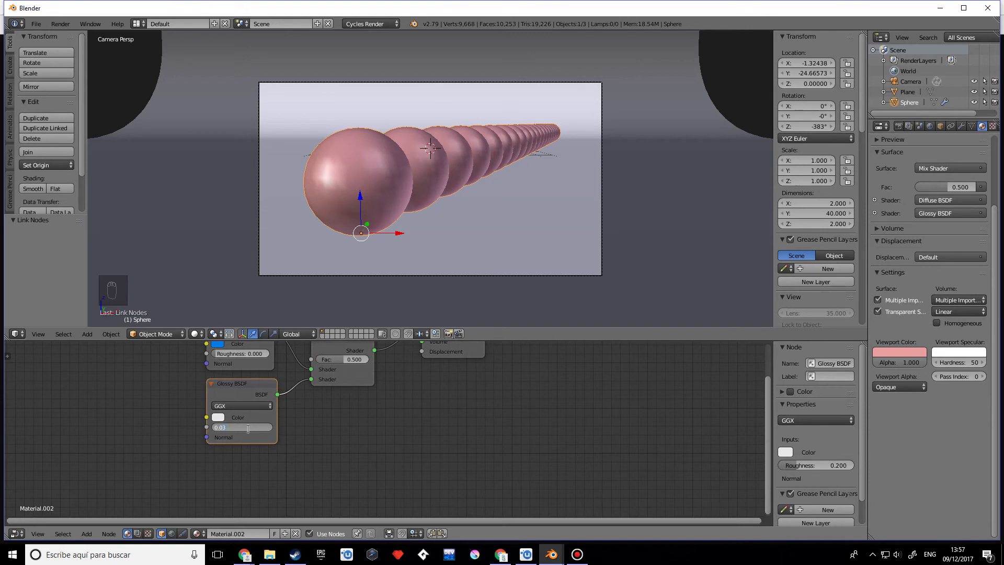
pyautogui.press('Return')
pyautogui.scroll(-2, 349, 397)
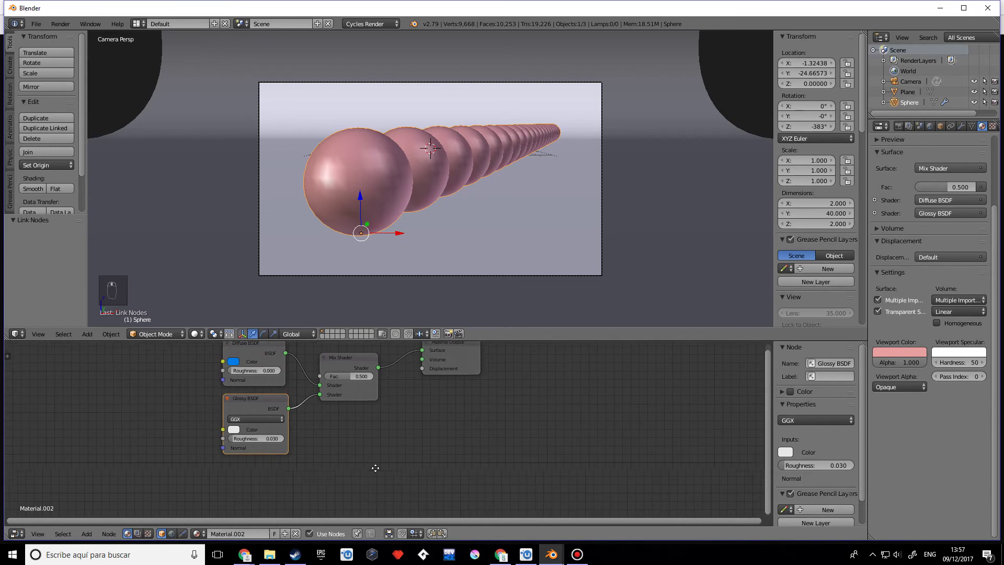
pyautogui.moveTo(353, 334); pyautogui.dragTo(369, 396, button='middle')
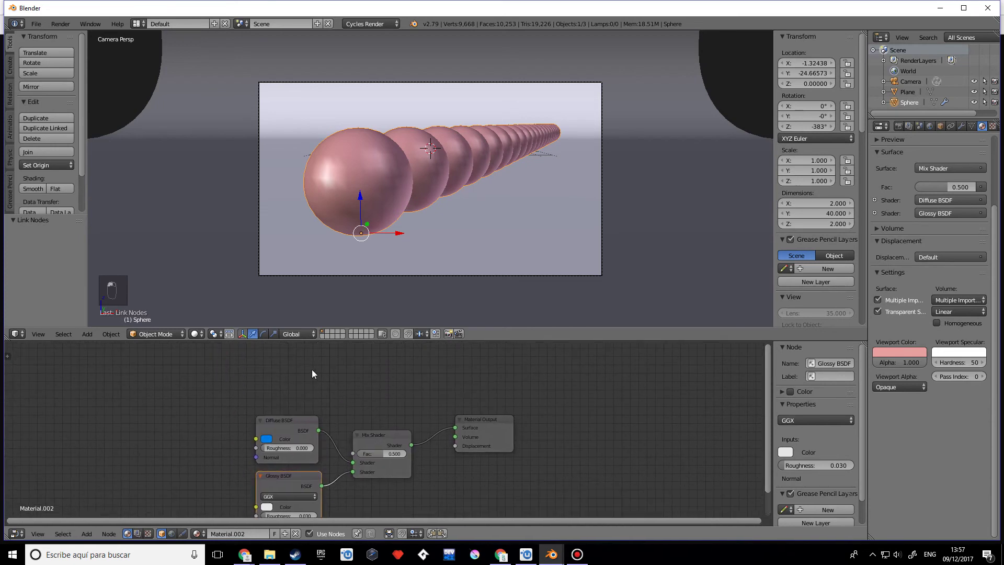
# Step: Add a Fresnel node (IOR 1.450) via search 'fre' and wire it to the Mix Shader Fac
pyautogui.hotkey('shift', 'a')
pyautogui.moveTo(313, 371)
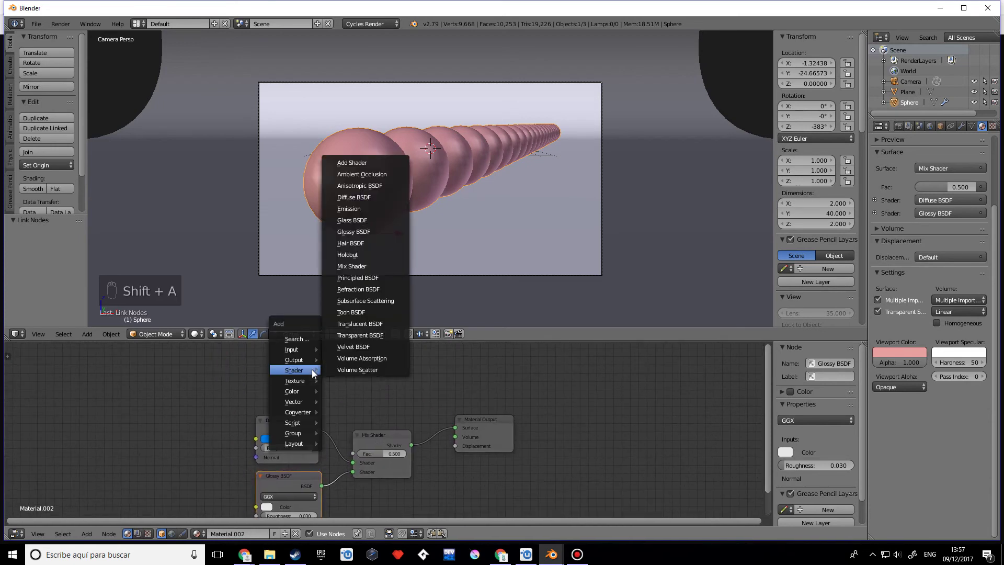
pyautogui.click(297, 340)
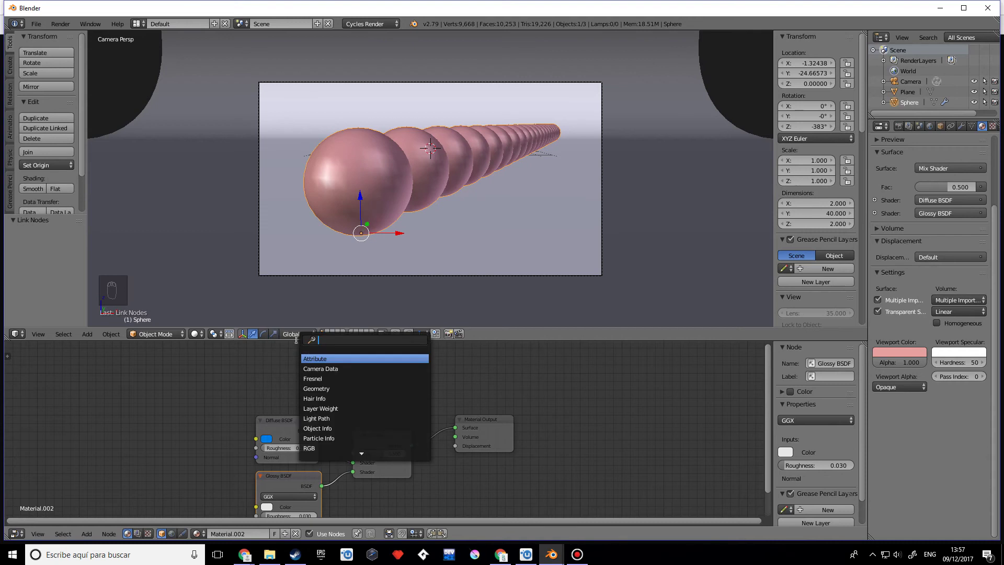
pyautogui.write('fre')
pyautogui.press('Return')
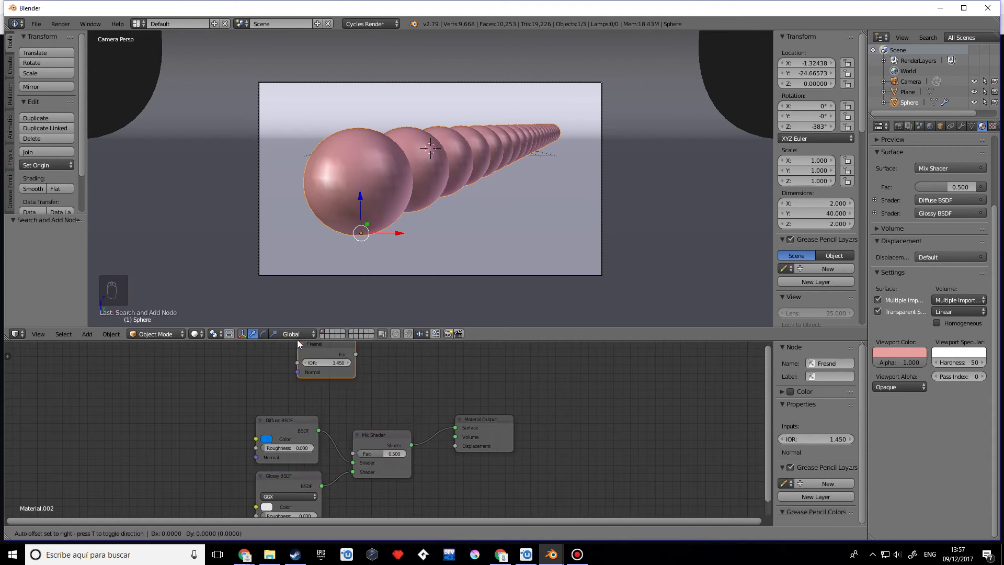
pyautogui.click(256, 357)
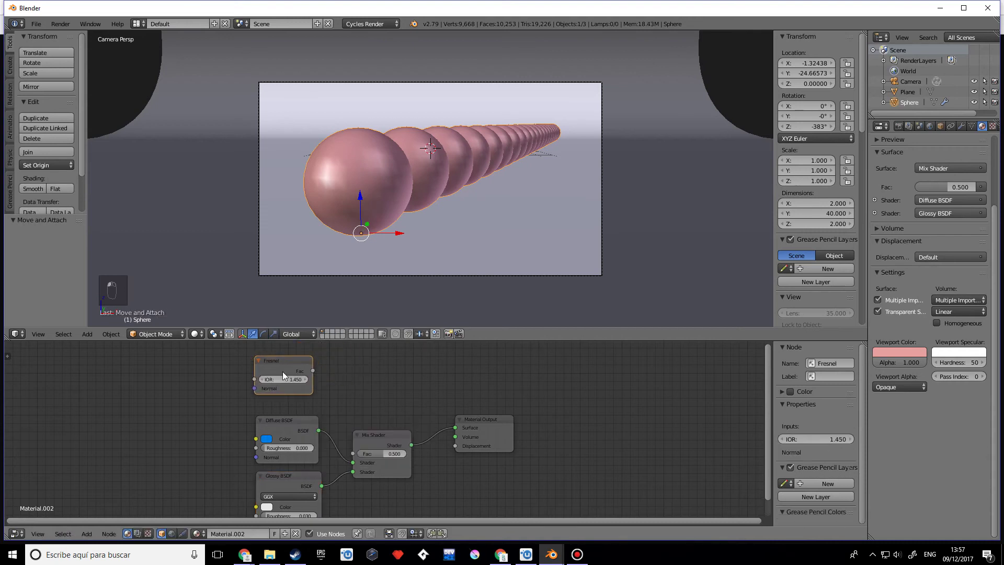
pyautogui.moveTo(313, 371); pyautogui.dragTo(353, 455)
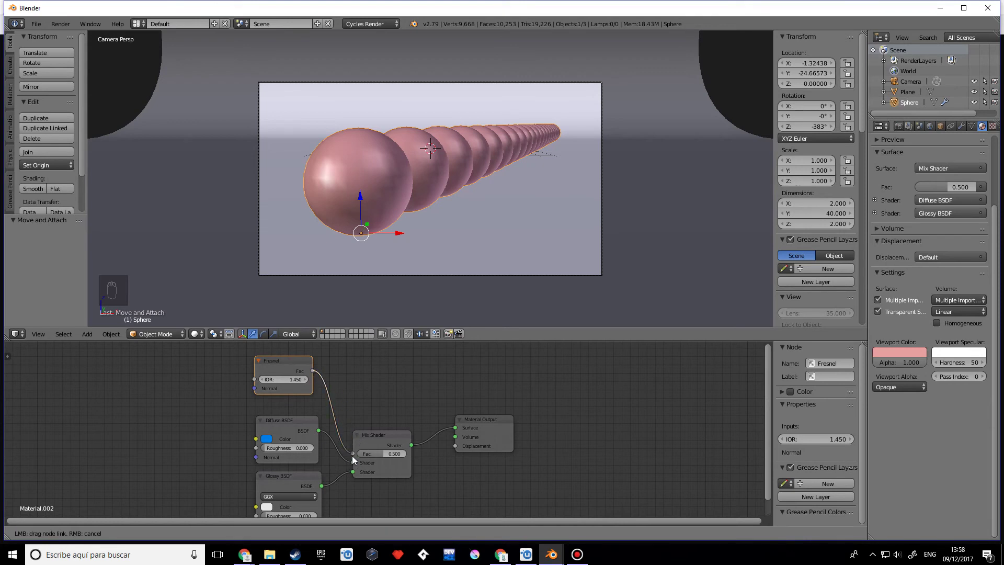
pyautogui.scroll(-1, 345, 426)
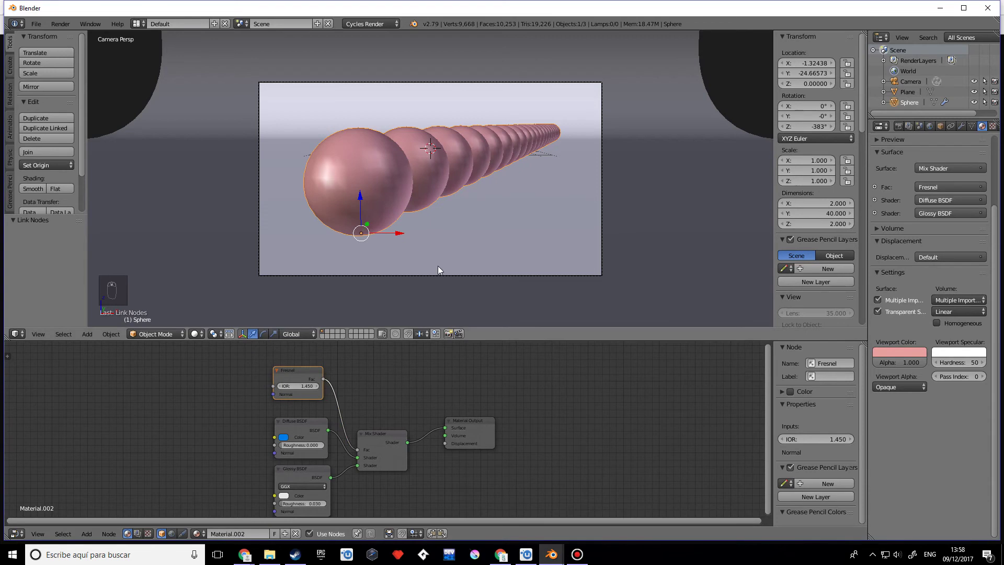
# Step: Preview the spheres in Rendered viewport shading, then return to Solid shading
pyautogui.click(193, 334)
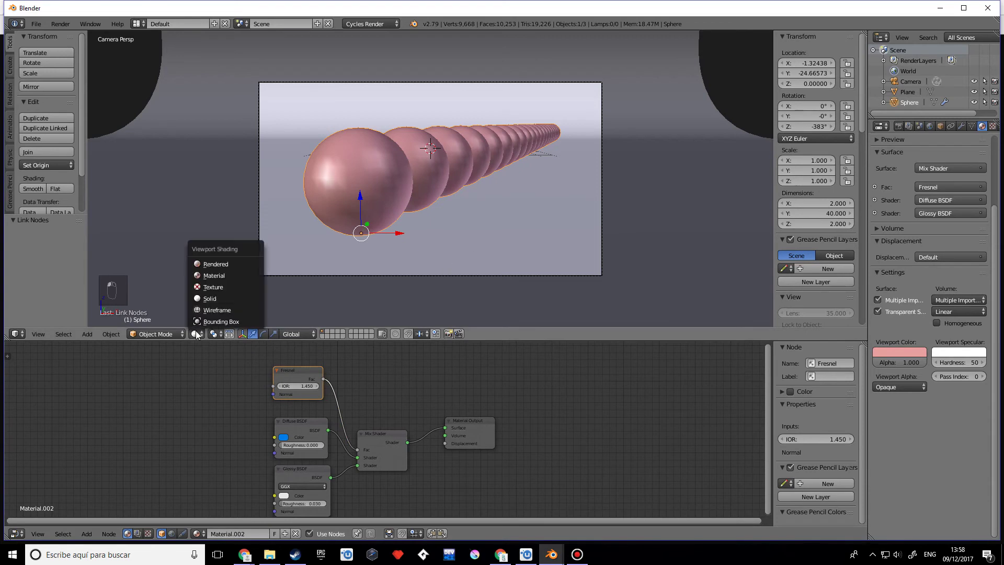
pyautogui.click(214, 264)
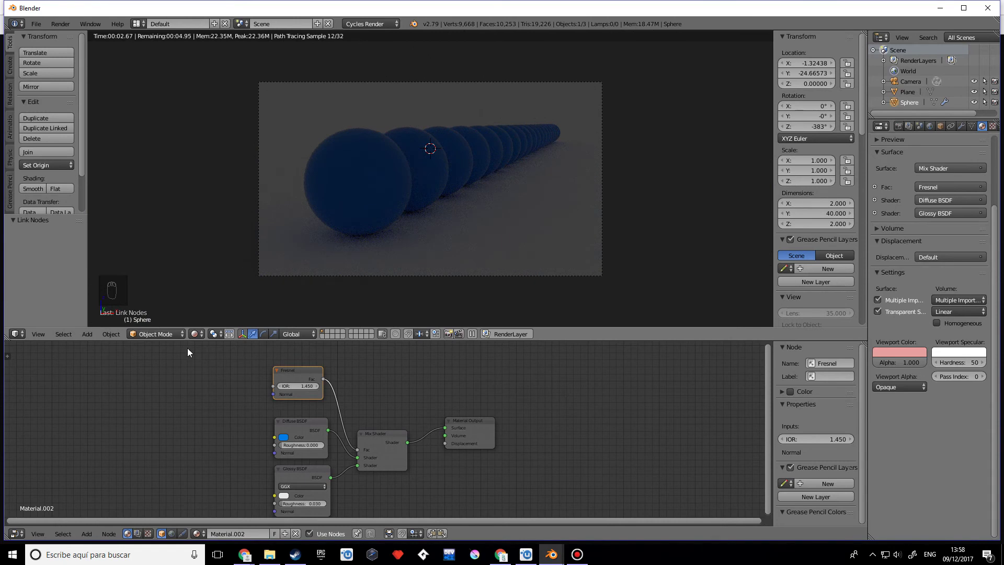
pyautogui.click(195, 334)
pyautogui.click(225, 299)
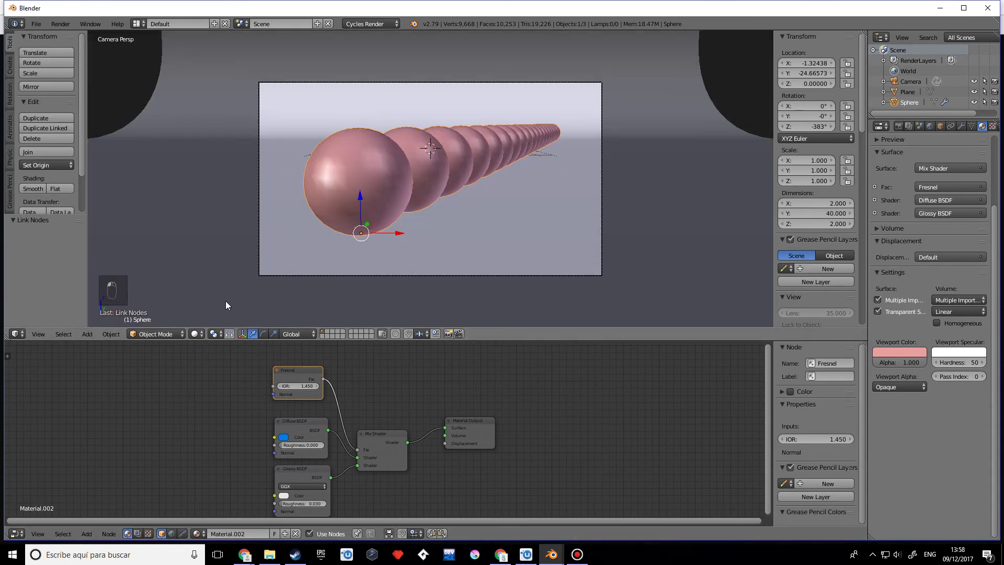
pyautogui.scroll(-2, 501, 234)
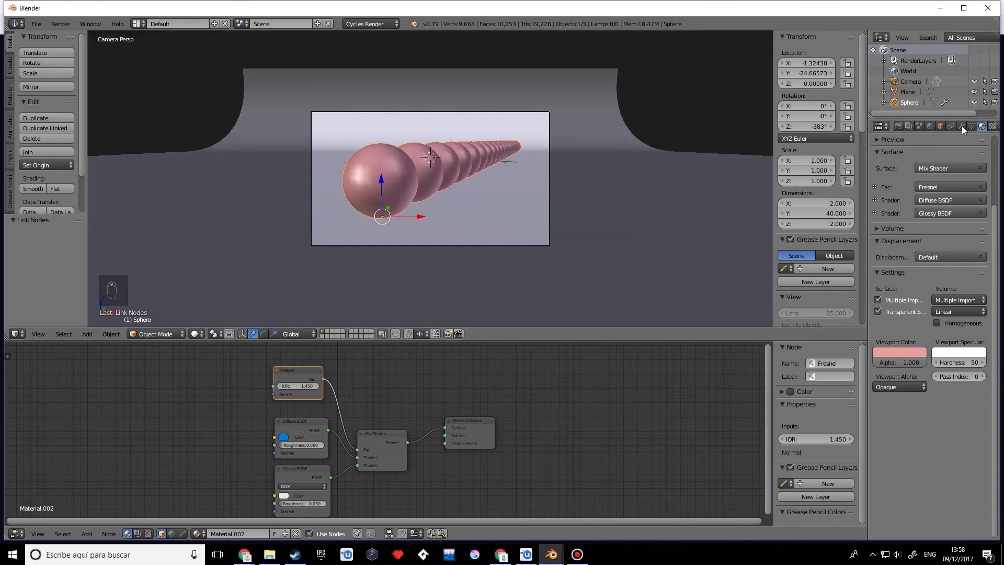
# Step: Brighten the world background colour and return to the camera view
pyautogui.click(931, 127)
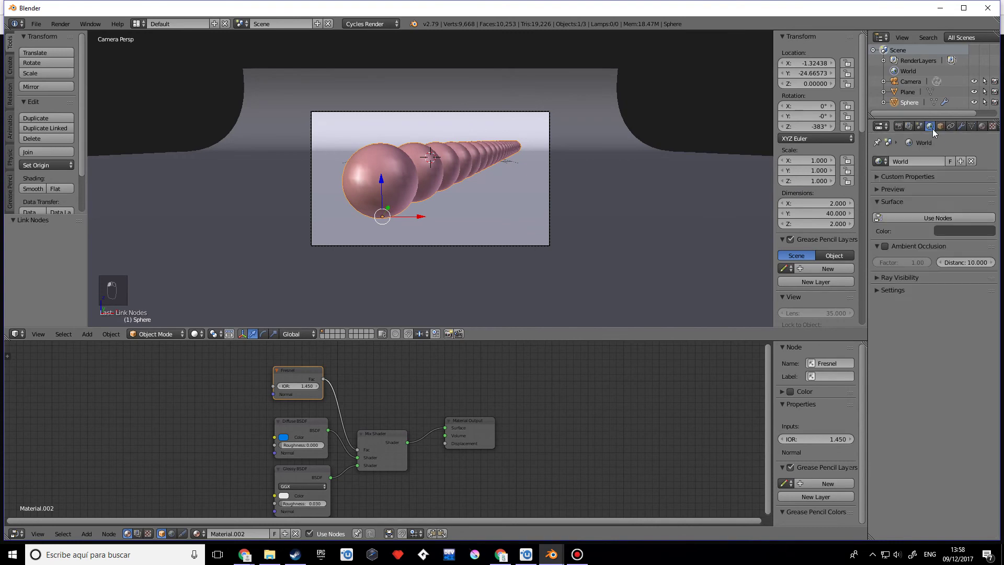
pyautogui.click(958, 229)
pyautogui.moveTo(986, 137); pyautogui.dragTo(985, 116)
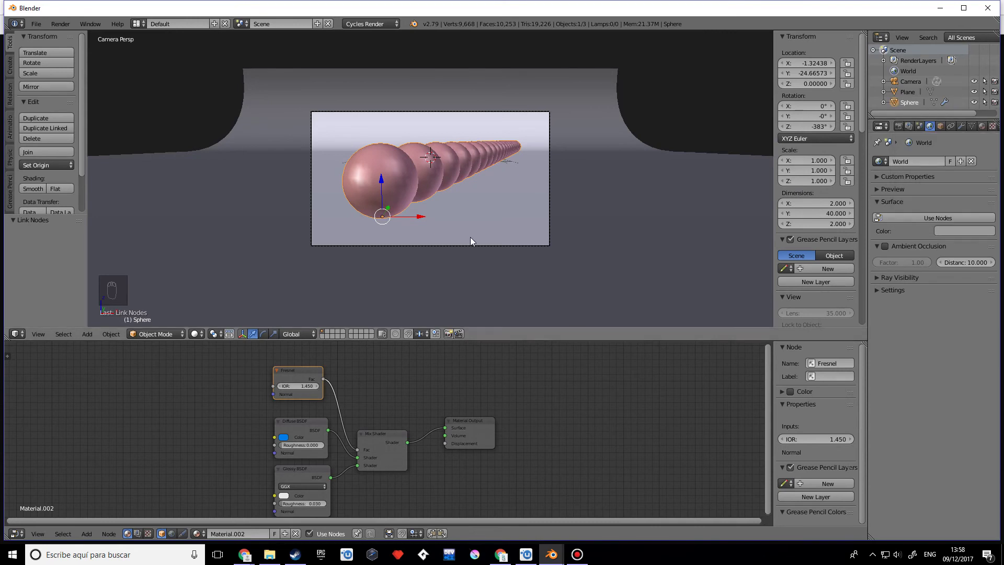
pyautogui.hotkey('shift', 'c')
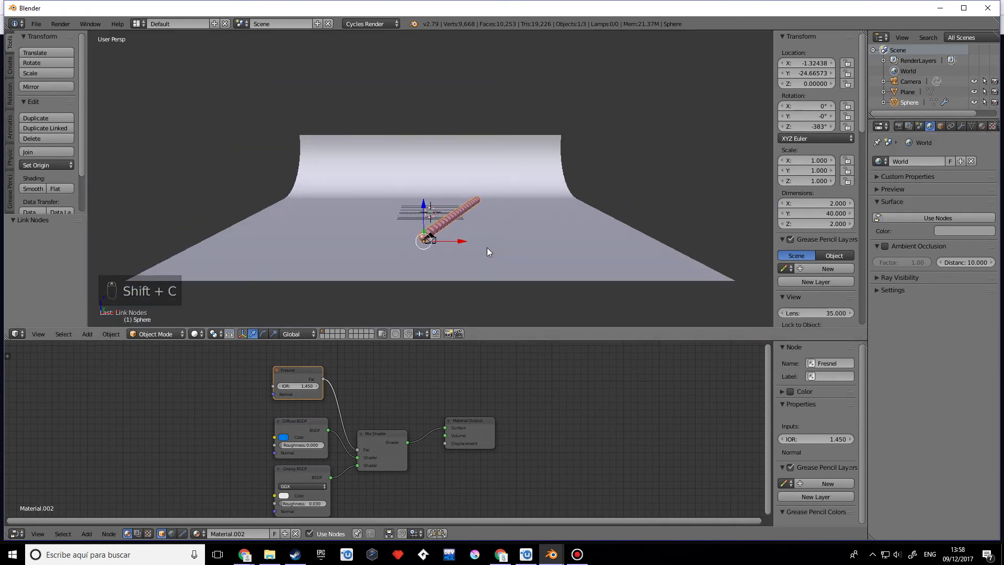
pyautogui.press('KP_0')
# Step: Add an Area lamp and raise it vertically to Z 19.47
pyautogui.hotkey('shift', 'a')
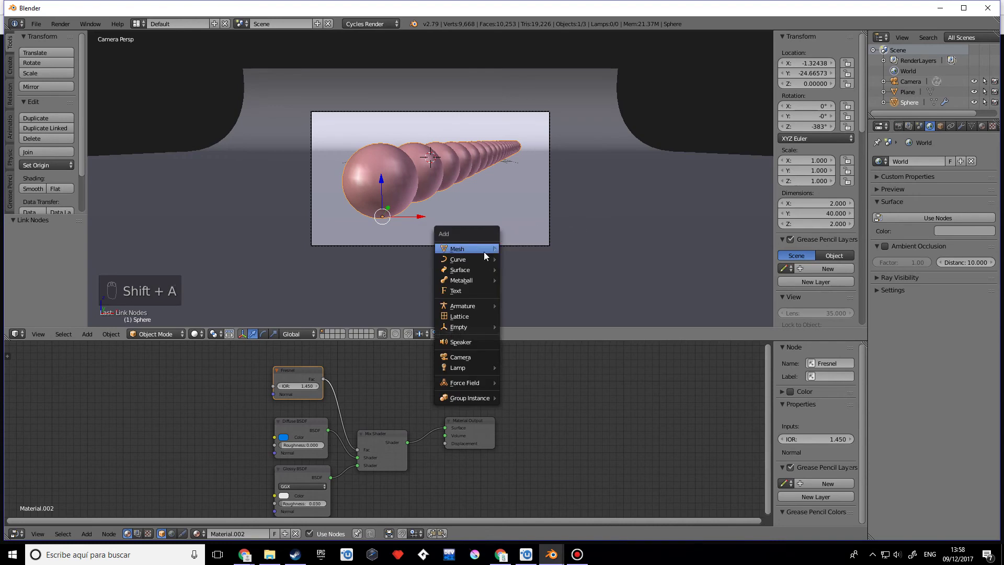
pyautogui.moveTo(472, 366)
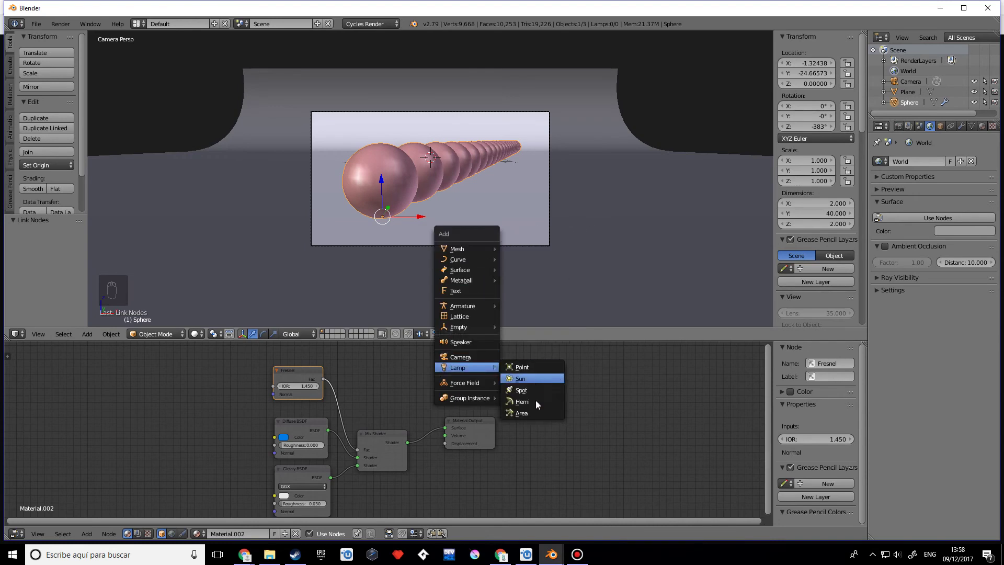
pyautogui.click(516, 412)
pyautogui.press('g')
pyautogui.press('z')
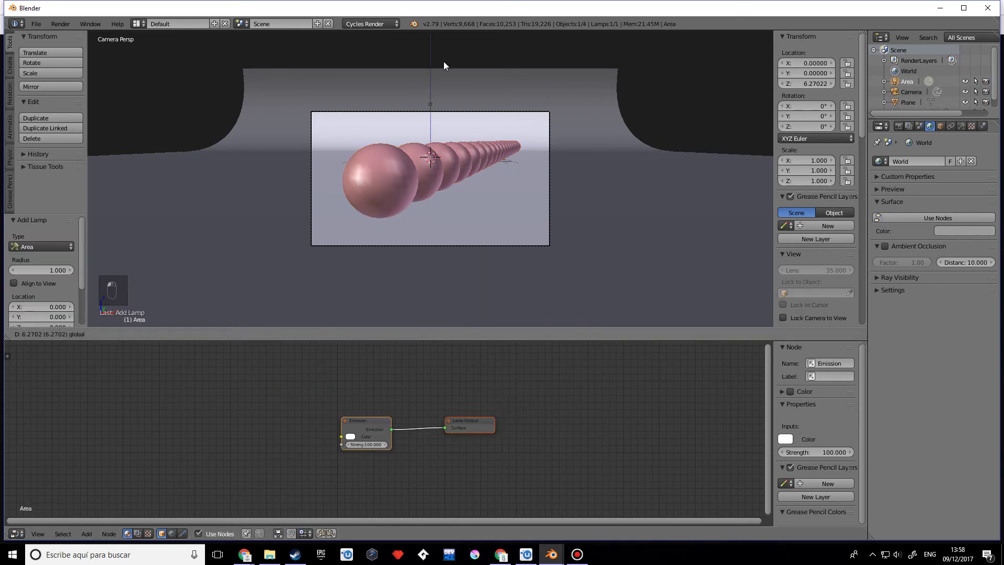
pyautogui.click(448, 238)
# Step: Shift the Area lamp 21.5 units along X
pyautogui.scroll(-3, 476, 182)
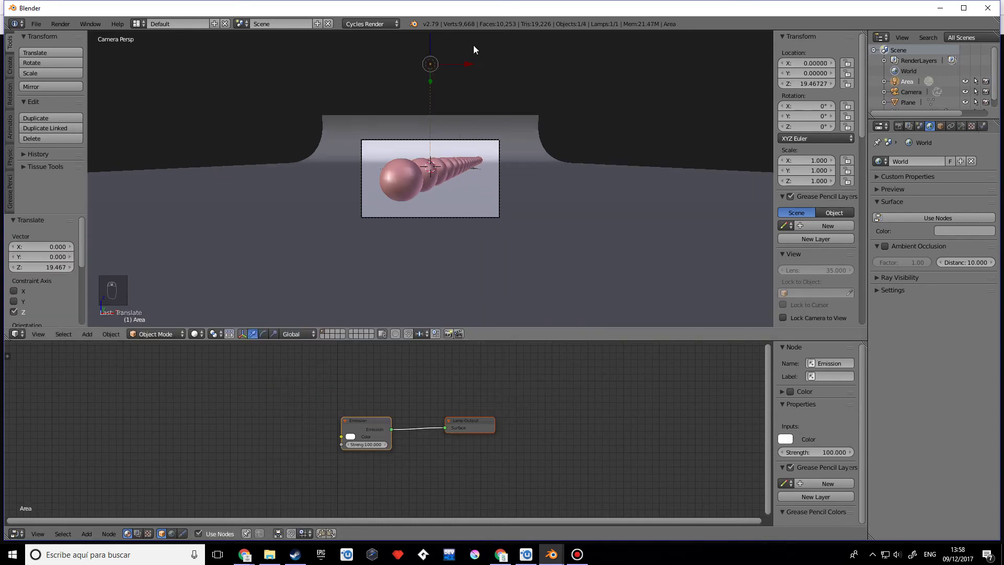
pyautogui.press('g')
pyautogui.press('x')
pyautogui.click(570, 87)
pyautogui.scroll(-1, 572, 89)
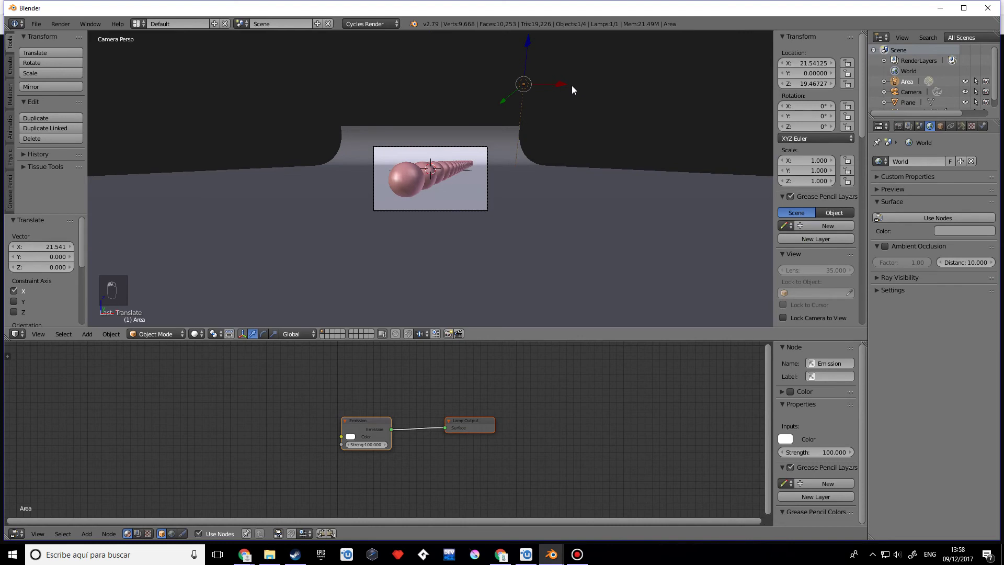
pyautogui.moveTo(572, 82); pyautogui.dragTo(564, 106, button='middle')
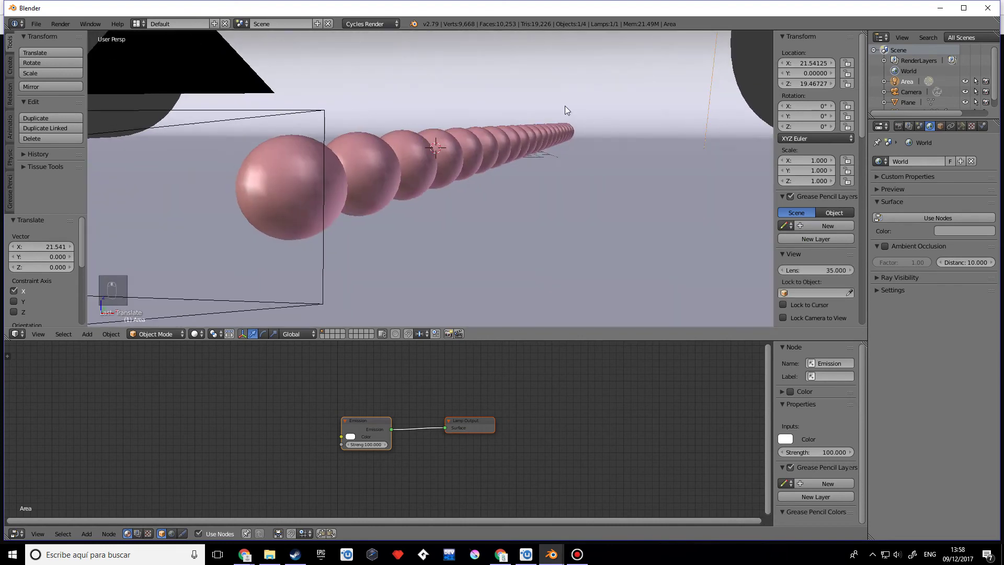
# Step: In front orthographic view, position the lamp at about X 15.34, Z 9.72
pyautogui.press('KP_5')
pyautogui.press('KP_1')
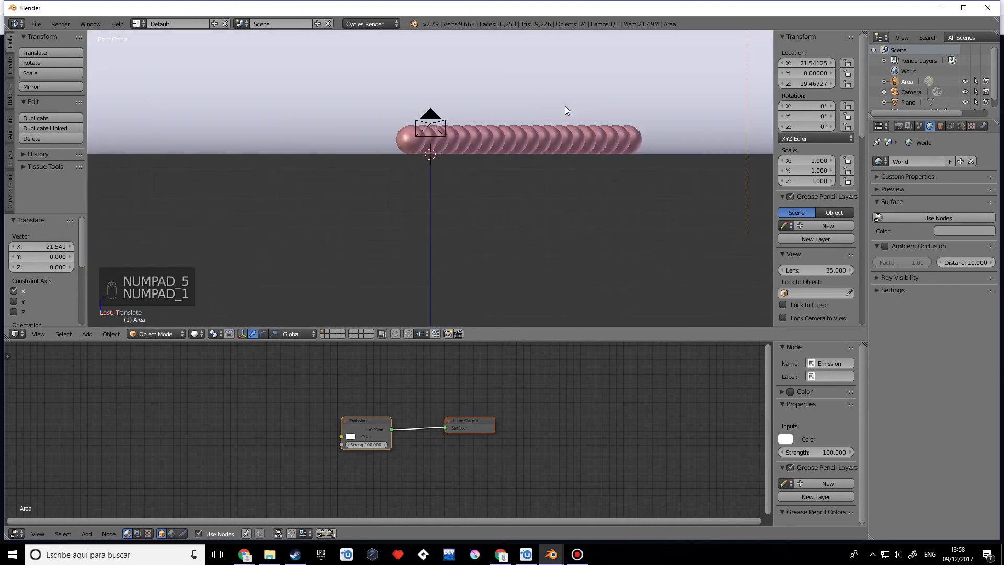
pyautogui.scroll(-4, 562, 111)
pyautogui.keyDown('shift'); pyautogui.scroll(3, 576, 178); pyautogui.keyUp('shift')
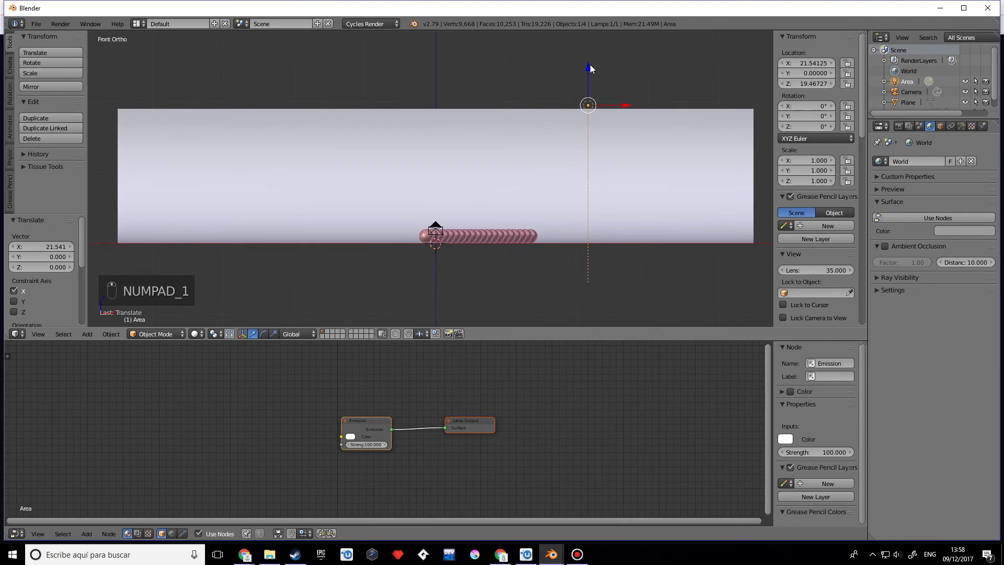
pyautogui.moveTo(589, 68); pyautogui.dragTo(598, 120)
pyautogui.moveTo(627, 156); pyautogui.dragTo(572, 164)
pyautogui.moveTo(548, 128)
pyautogui.mouseDown()
pyautogui.moveTo(544, 159)
pyautogui.moveTo(549, 131)
pyautogui.mouseUp()
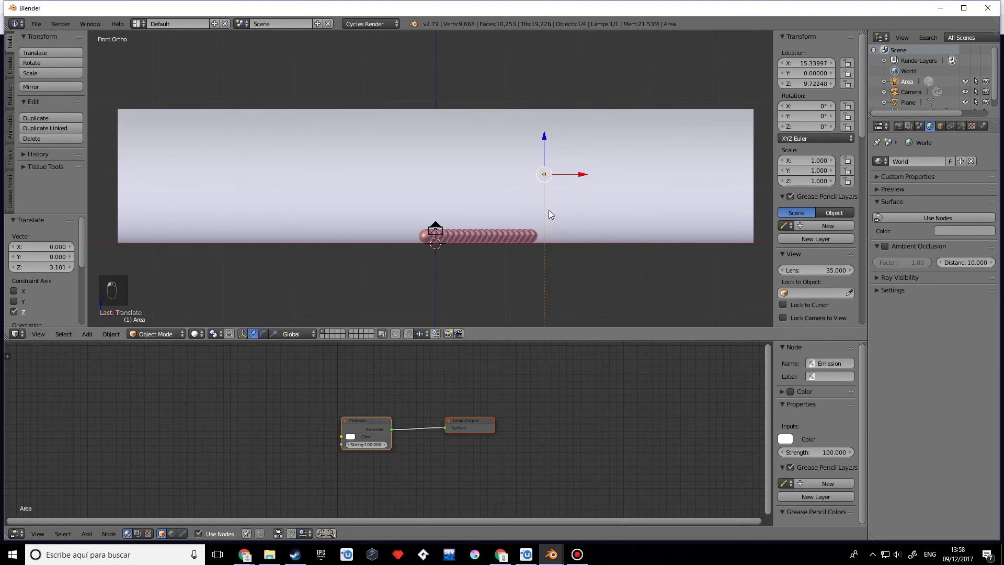
# Step: Tilt the lamp 59.4° about Y and set its size to 20
pyautogui.press('r')
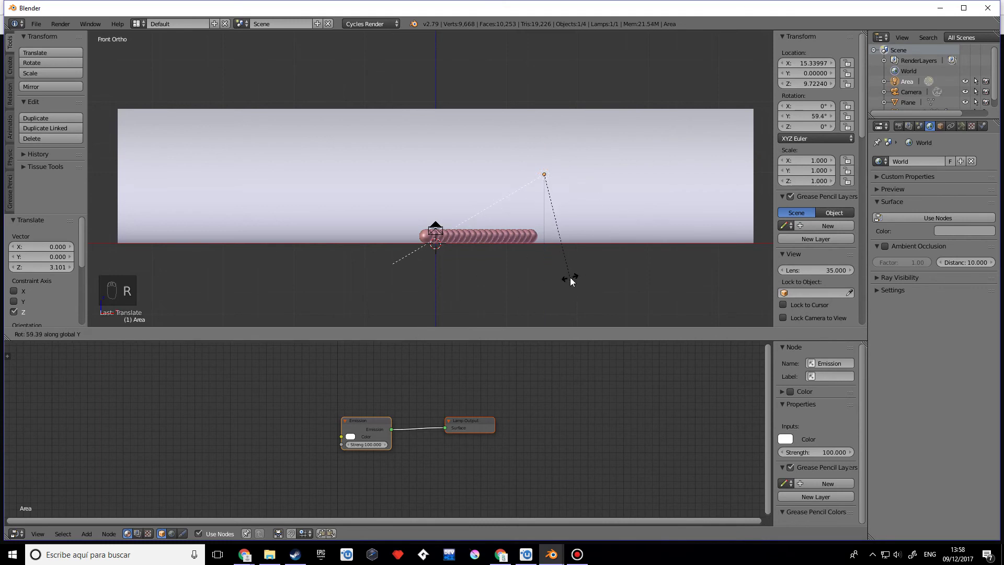
pyautogui.click(571, 277)
pyautogui.click(961, 126)
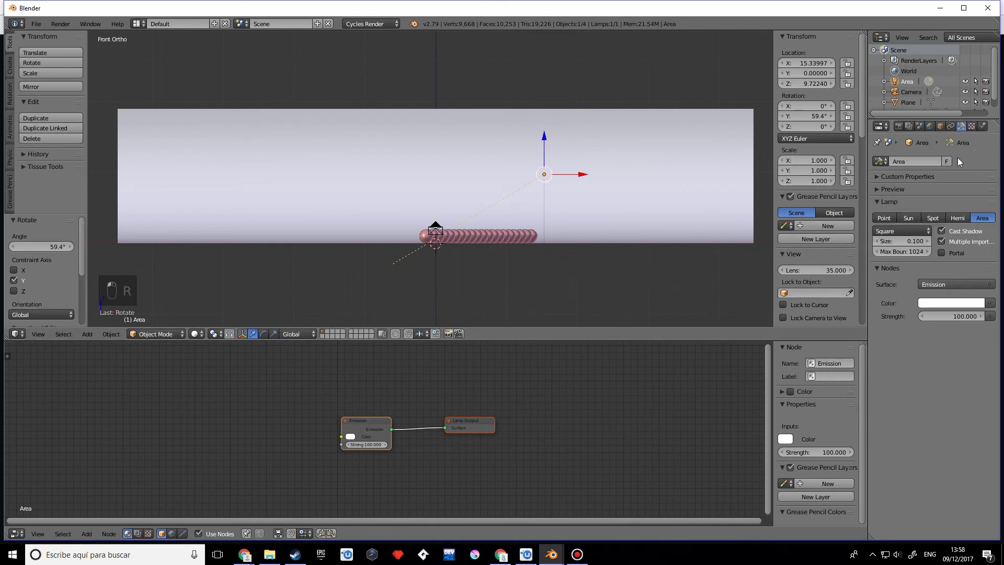
pyautogui.click(920, 241)
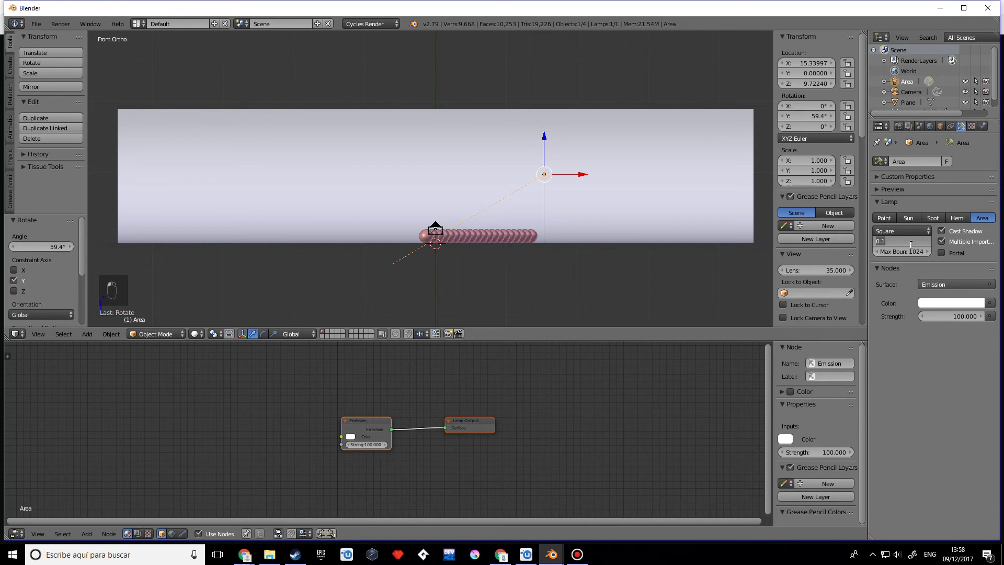
pyautogui.press('BackSpace')
# Step: Set the lamp's emission strength to 900 and tint its light pale blue
pyautogui.click(961, 316)
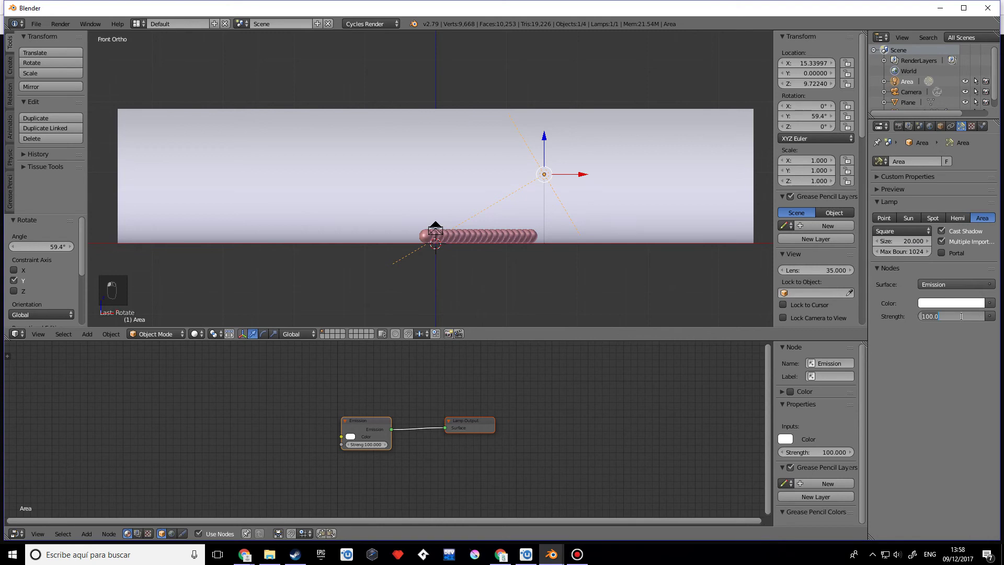
pyautogui.press('BackSpace')
pyautogui.write('900')
pyautogui.press('Return')
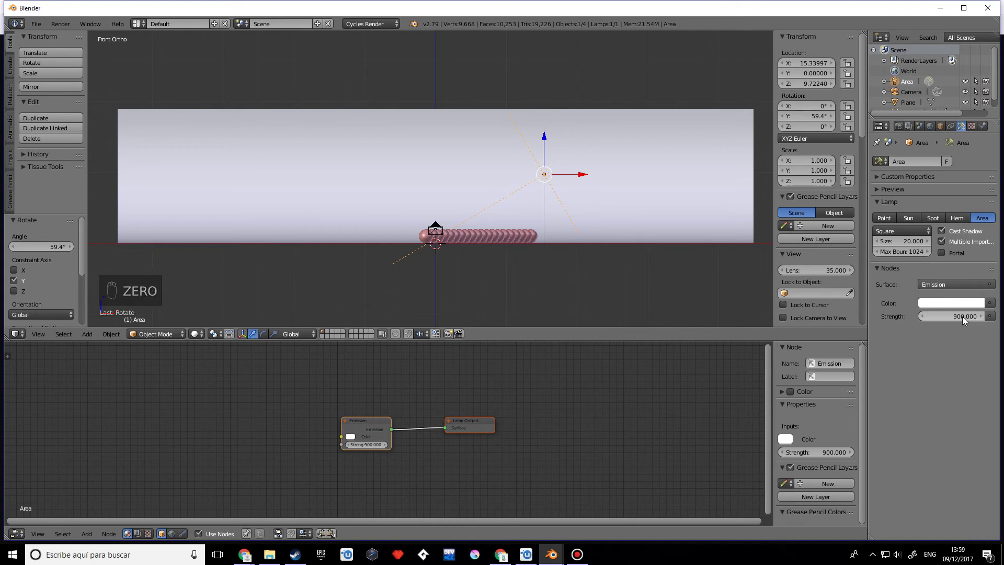
pyautogui.click(954, 304)
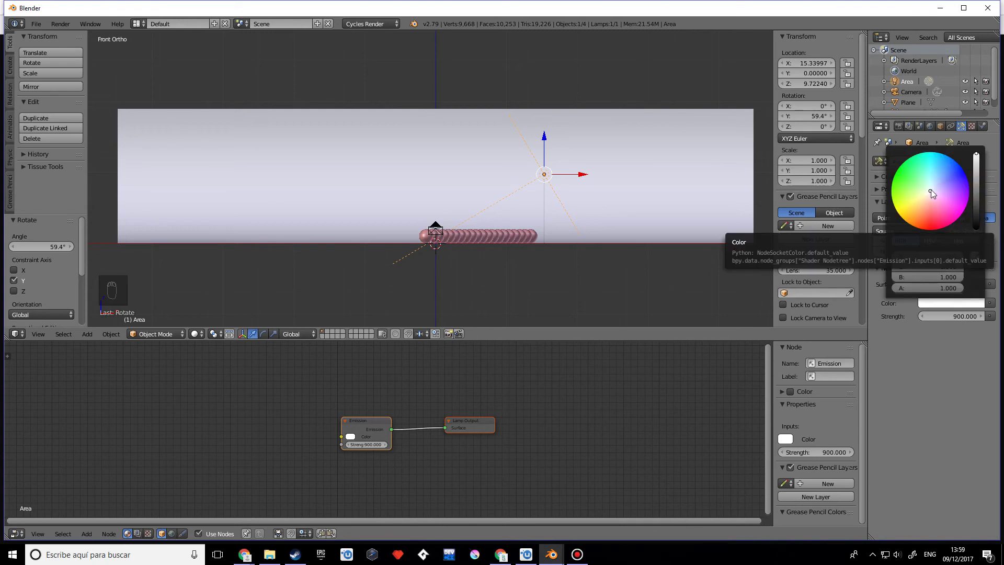
pyautogui.moveTo(933, 194); pyautogui.dragTo(934, 188)
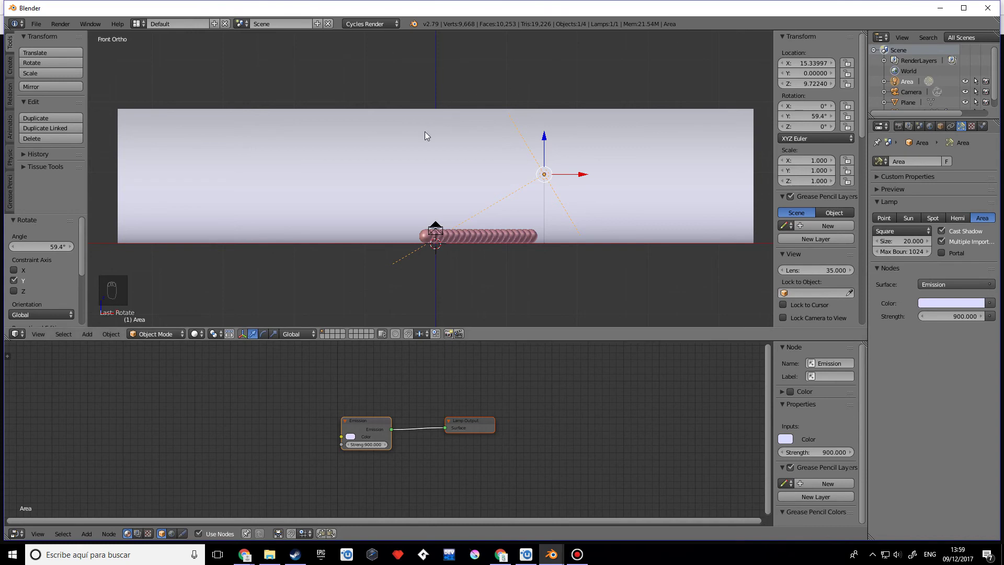
# Step: Preview the scene through the camera in Cycles rendered shading
pyautogui.scroll(2, 425, 136)
pyautogui.press('KP_0')
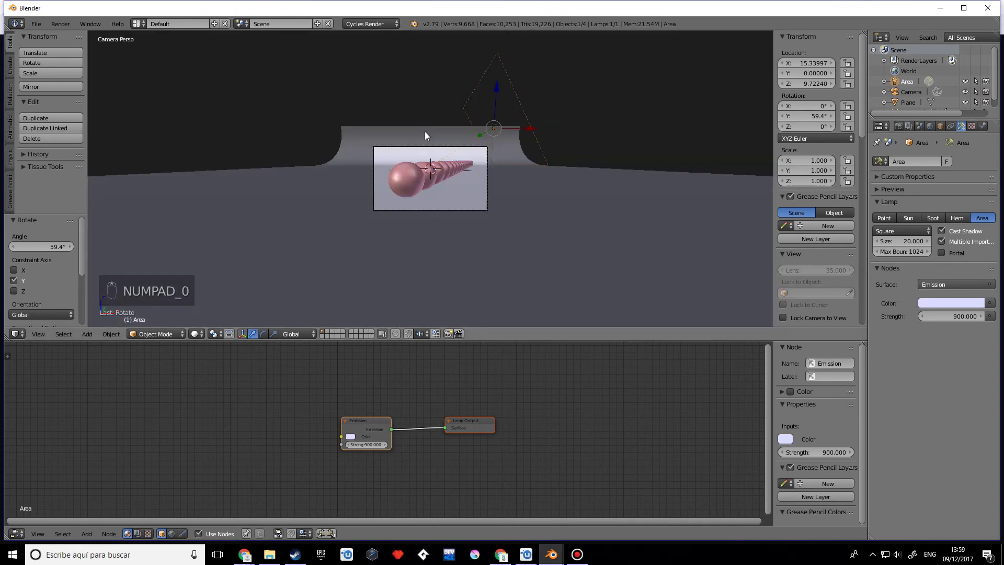
pyautogui.click(196, 333)
pyautogui.click(215, 263)
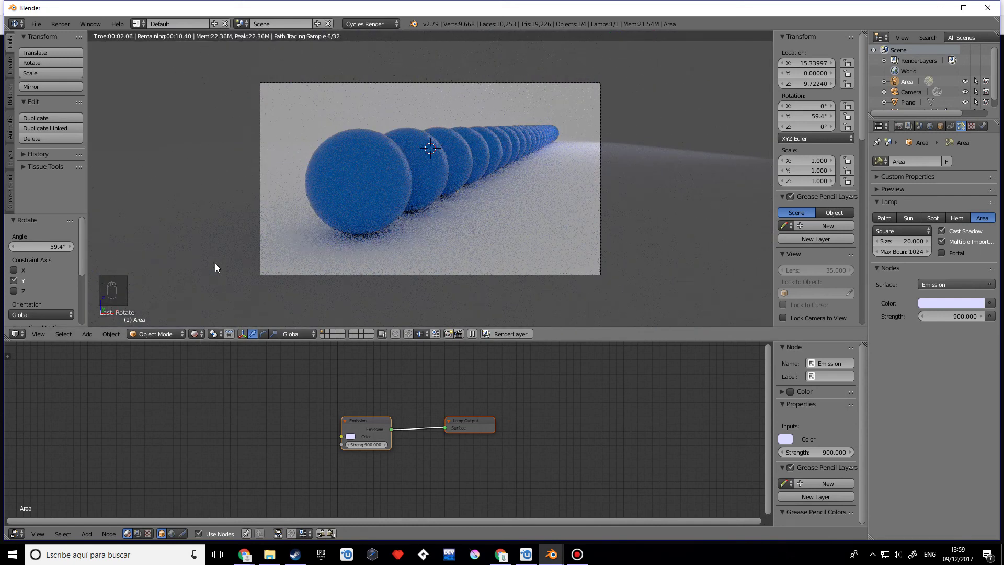
# Step: Orbit to an angled overview of the curved backdrop
pyautogui.scroll(-2, 215, 262)
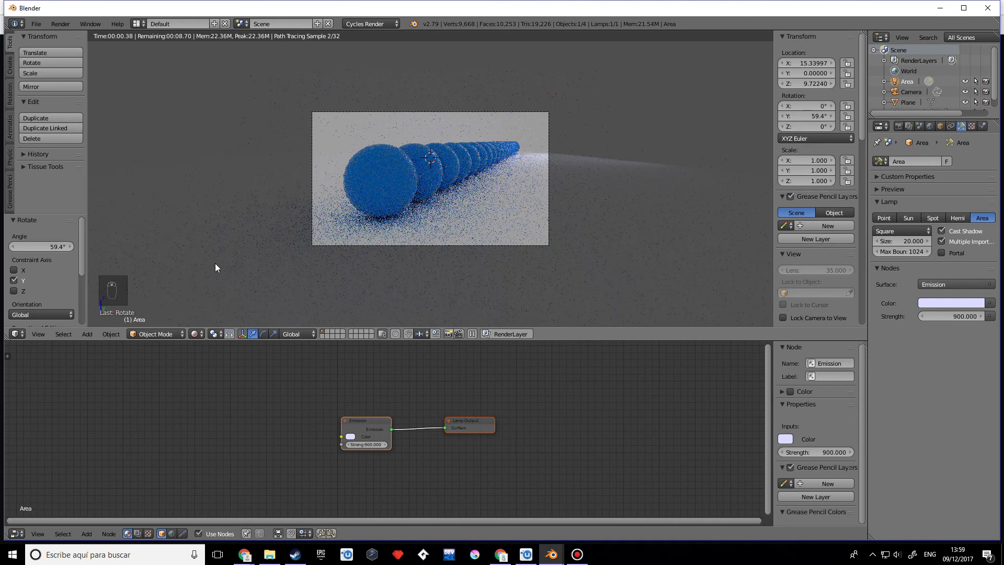
pyautogui.moveTo(551, 216); pyautogui.dragTo(466, 260, button='middle')
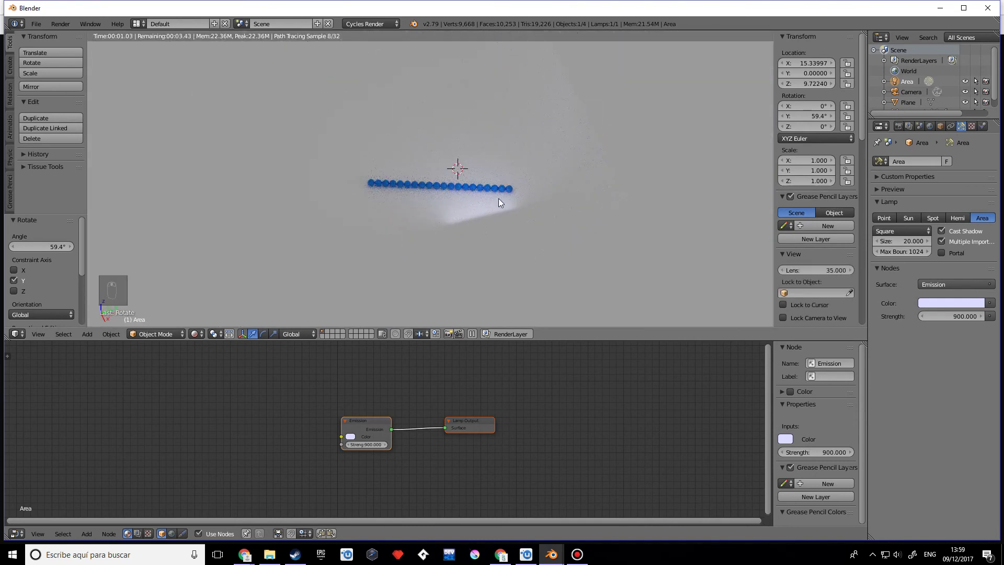
pyautogui.click(197, 334)
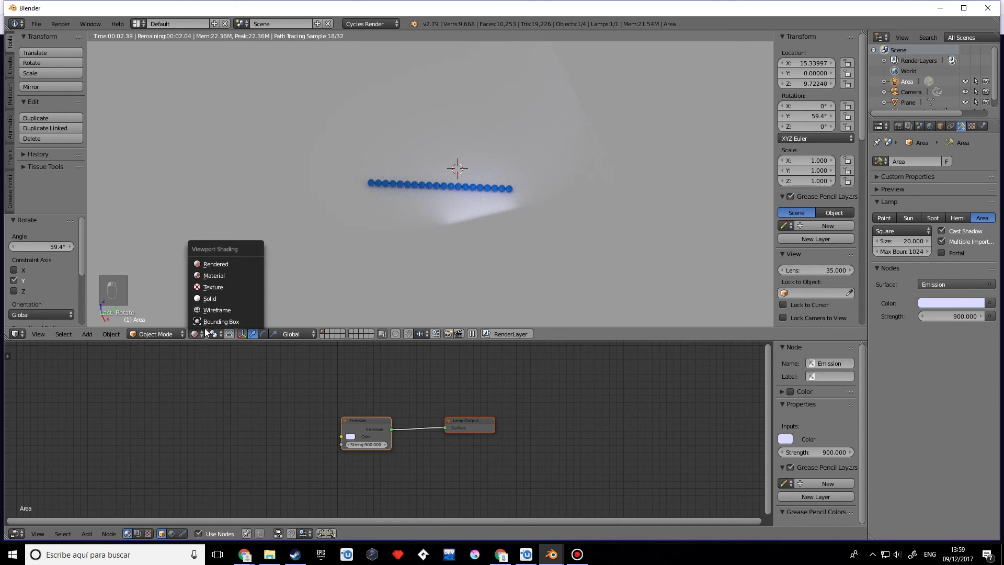
# Step: Return to solid shading and move the area lamp along Y to about -18.17
pyautogui.click(214, 298)
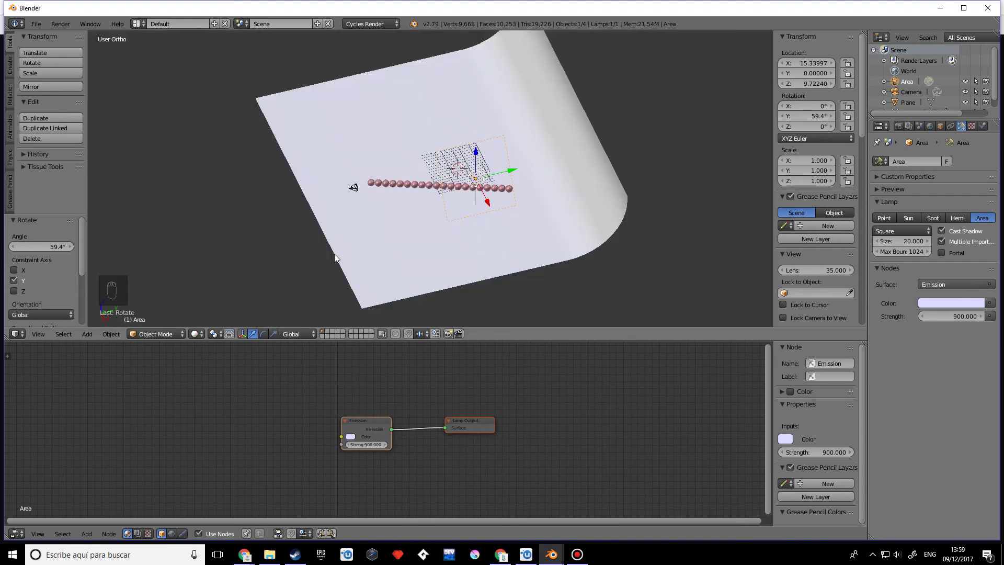
pyautogui.press('g')
pyautogui.press('y')
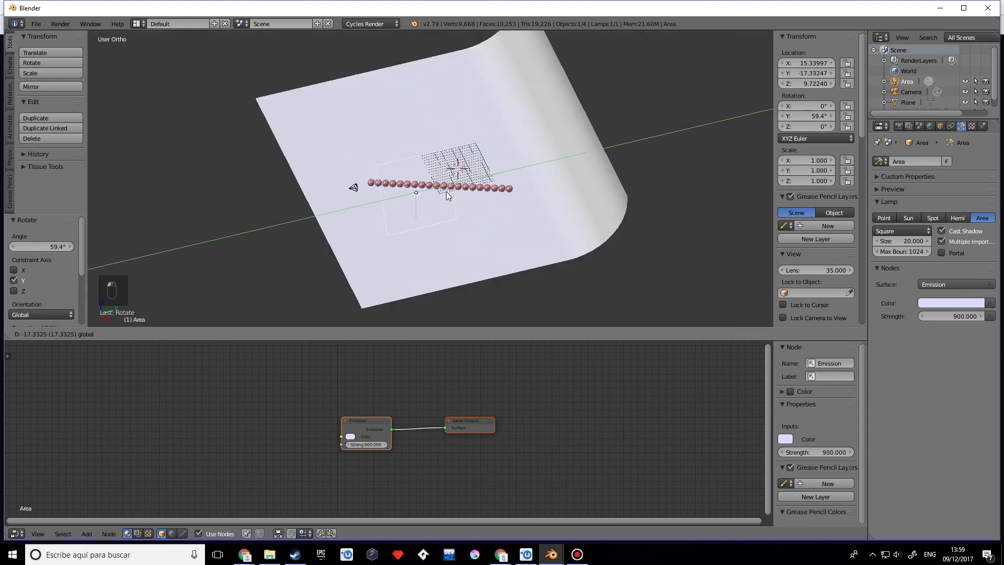
pyautogui.click(437, 196)
pyautogui.moveTo(453, 237); pyautogui.dragTo(432, 220, button='middle')
pyautogui.press('g')
pyautogui.press('y')
pyautogui.click(420, 250)
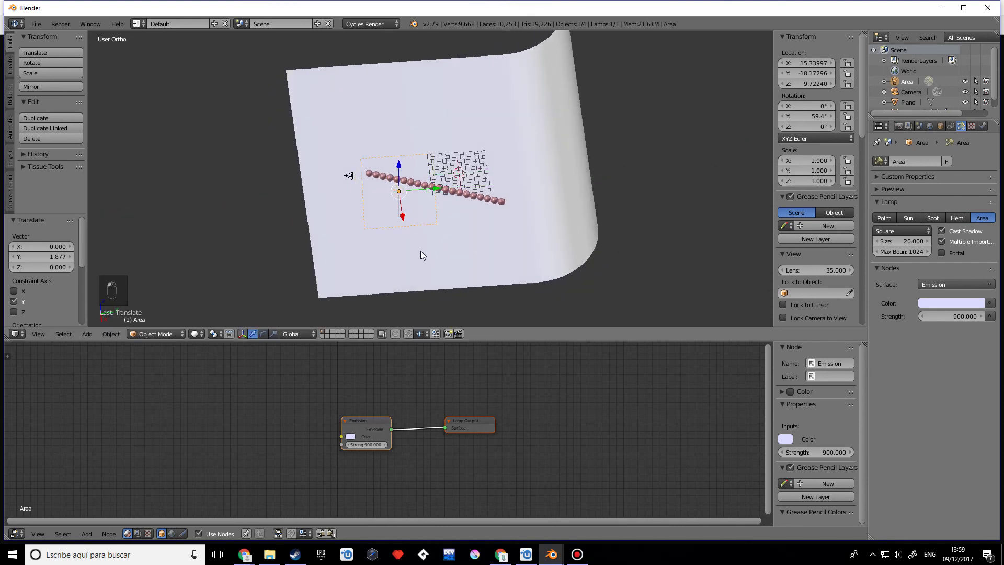
# Step: Show the Cycles rendered preview through the camera
pyautogui.press('KP_0')
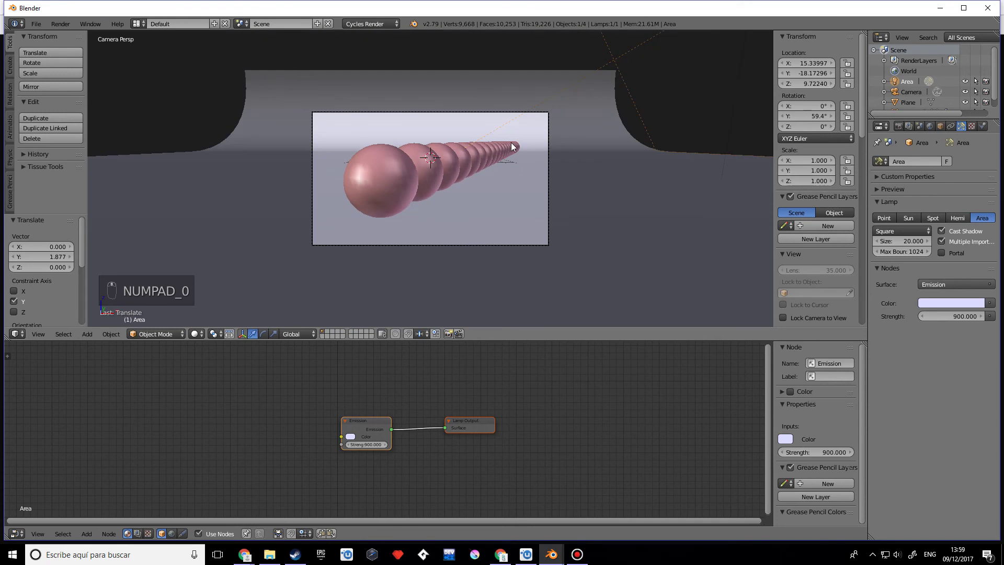
pyautogui.click(196, 334)
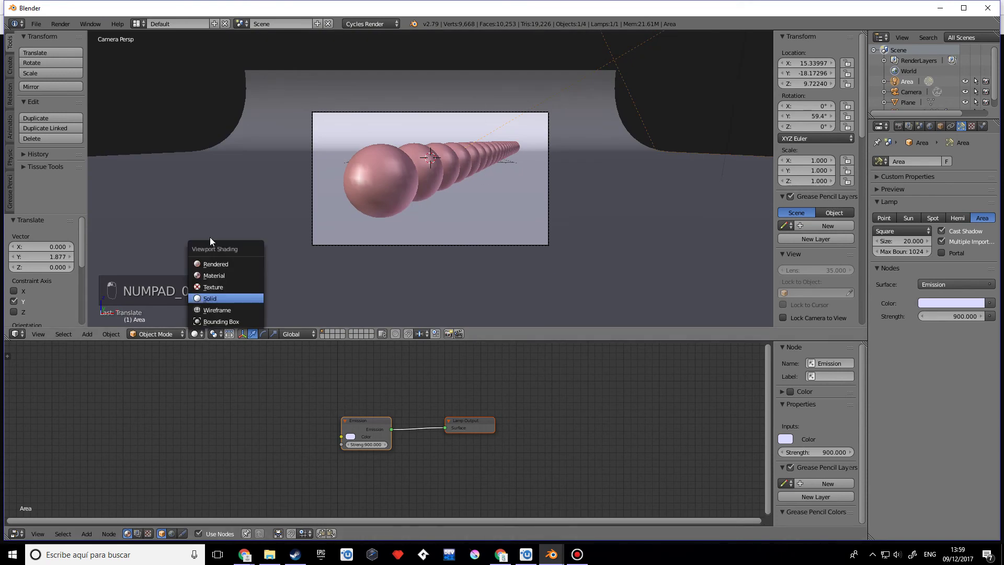
pyautogui.click(223, 264)
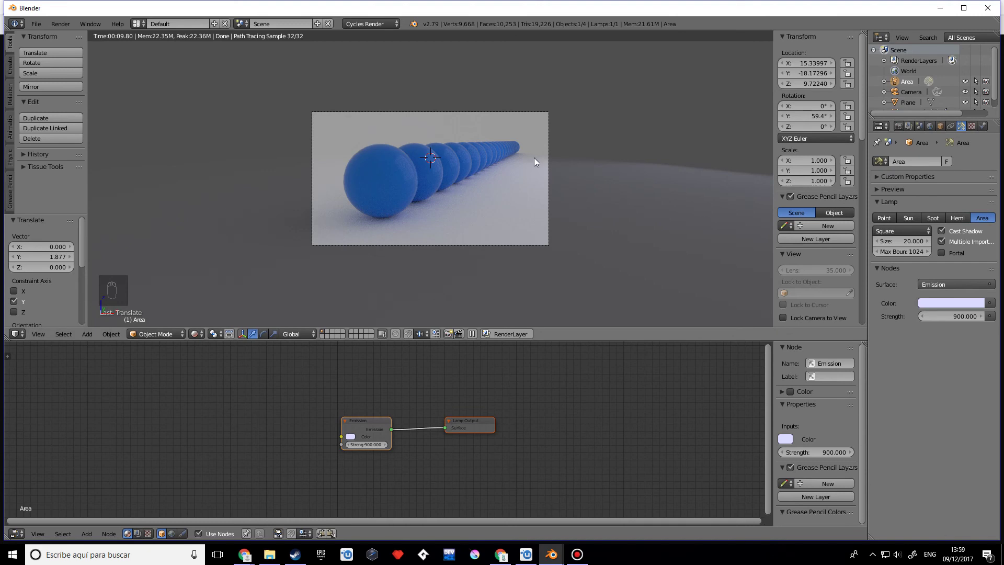
# Step: Select the camera and make the Sphere its depth-of-field focus object
pyautogui.rightClick(479, 113)
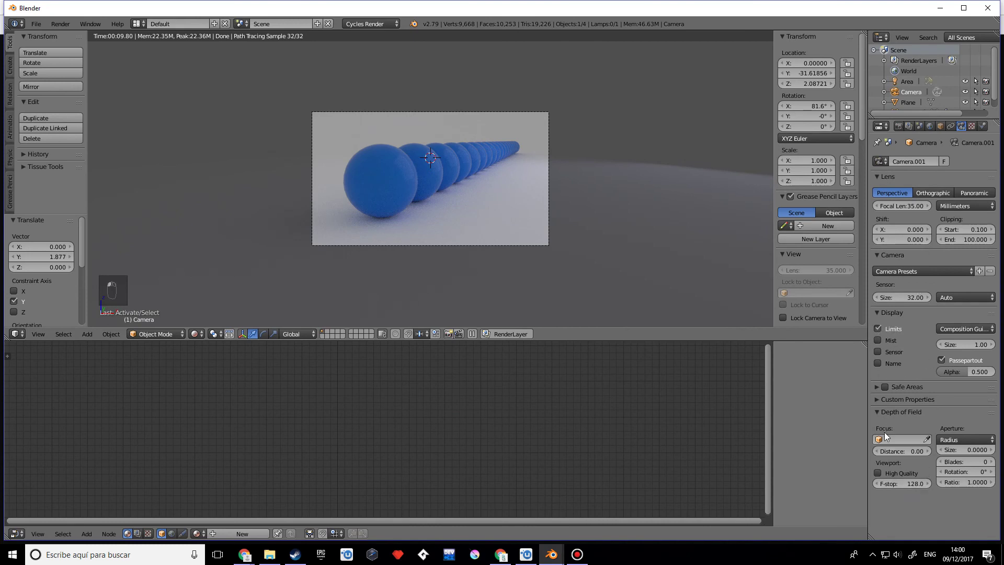
pyautogui.click(927, 439)
pyautogui.press('Escape')
pyautogui.click(927, 439)
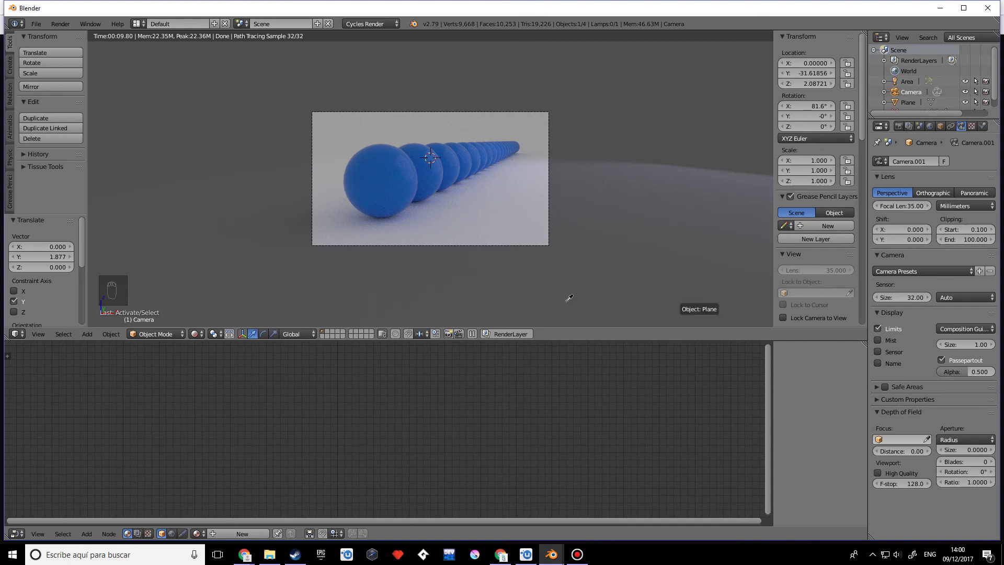
pyautogui.click(384, 183)
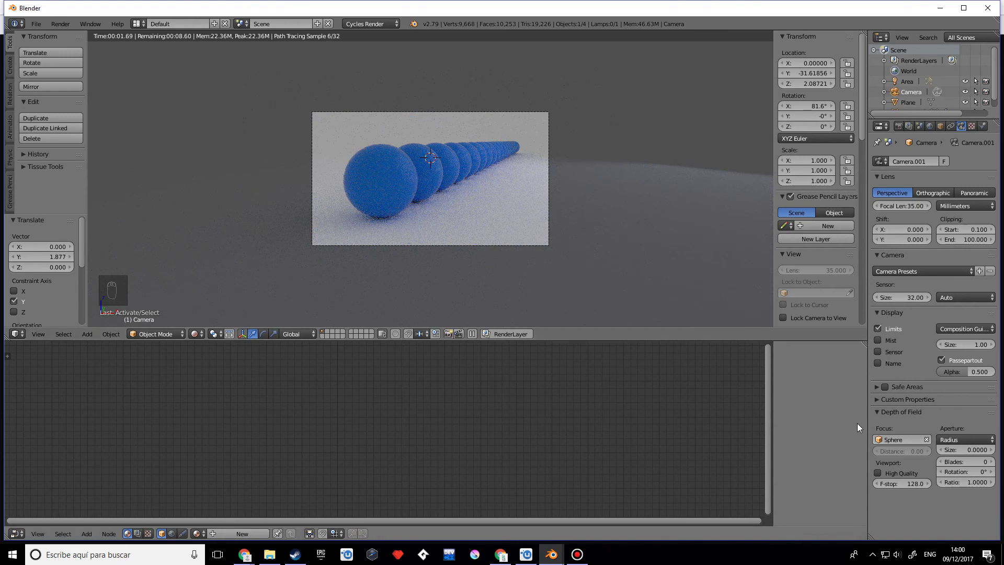
# Step: Set the aperture type to F-stop and clear the old 5.6 value
pyautogui.click(955, 436)
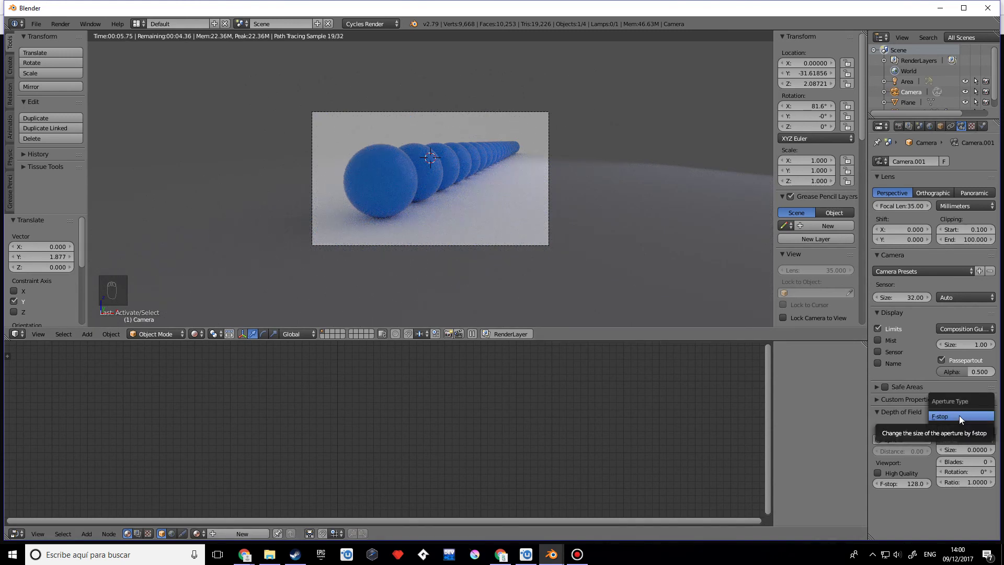
pyautogui.click(958, 415)
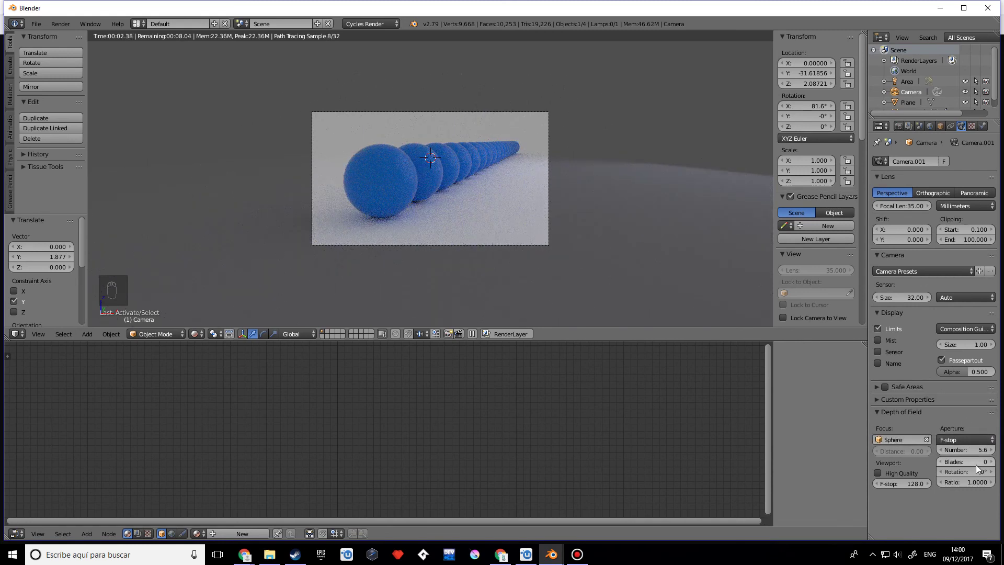
pyautogui.click(974, 451)
pyautogui.press('BackSpace')
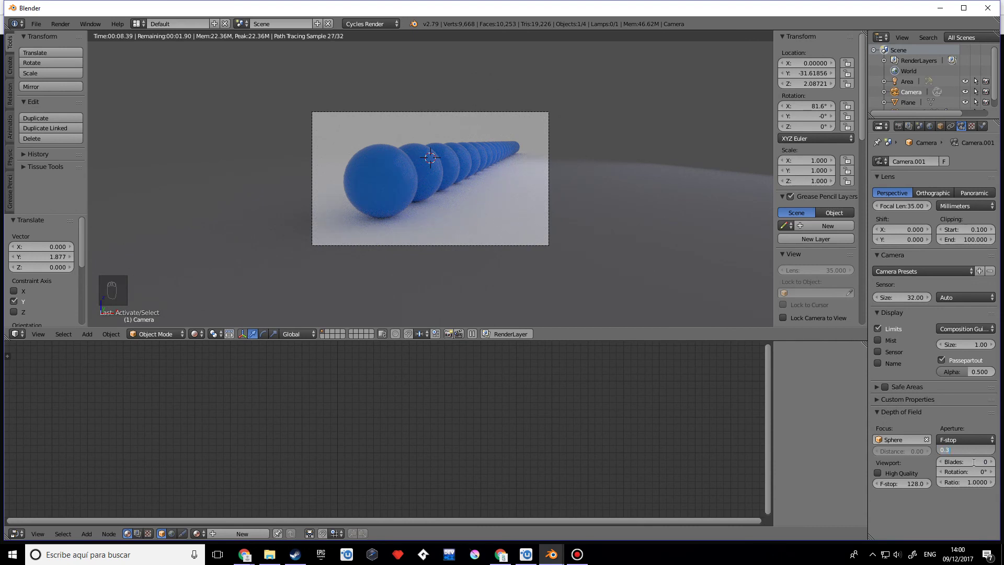
# Step: Try camera F-stop values of 0.3, 0.6 and 1.0
pyautogui.press('Return')
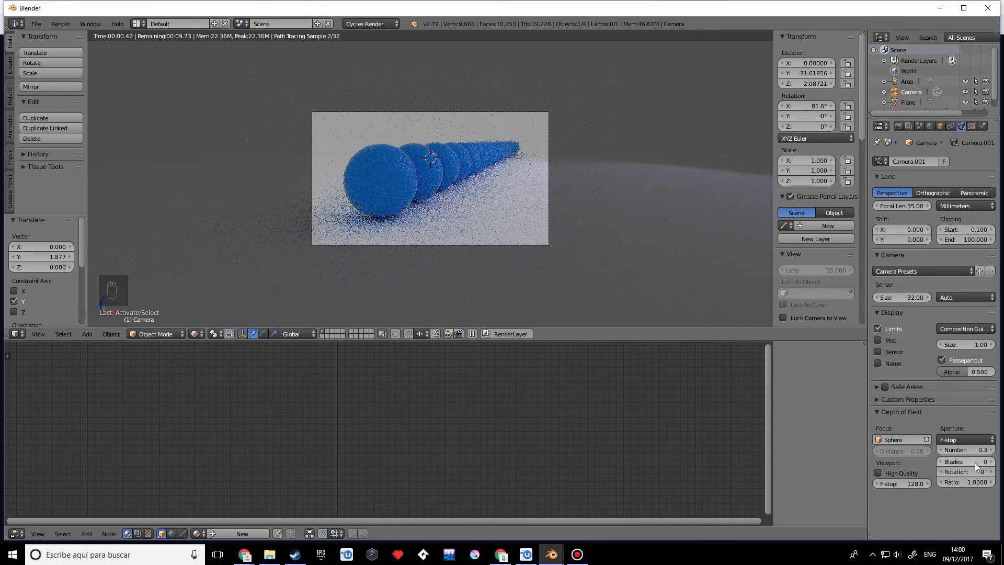
pyautogui.scroll(4, 577, 259)
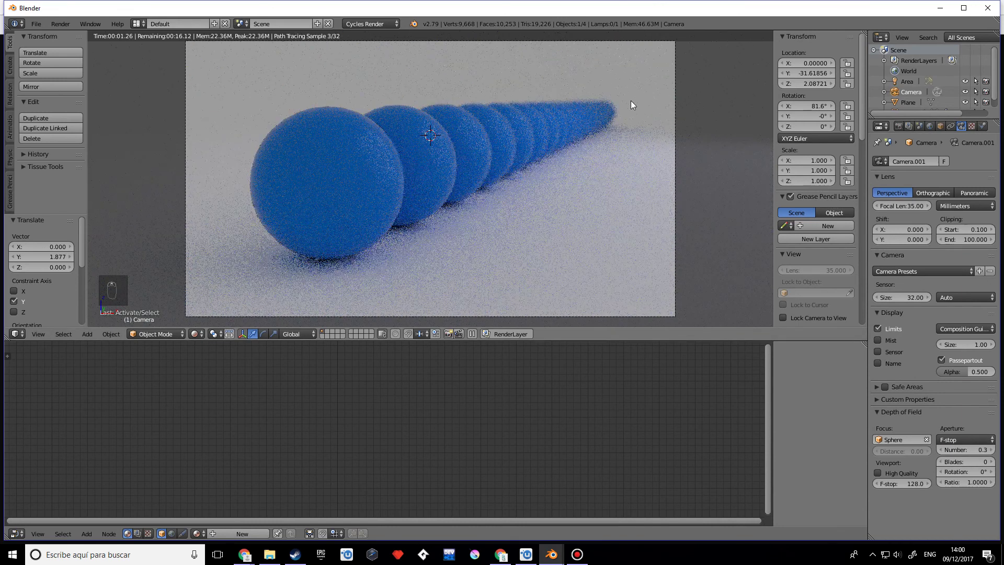
pyautogui.click(967, 450)
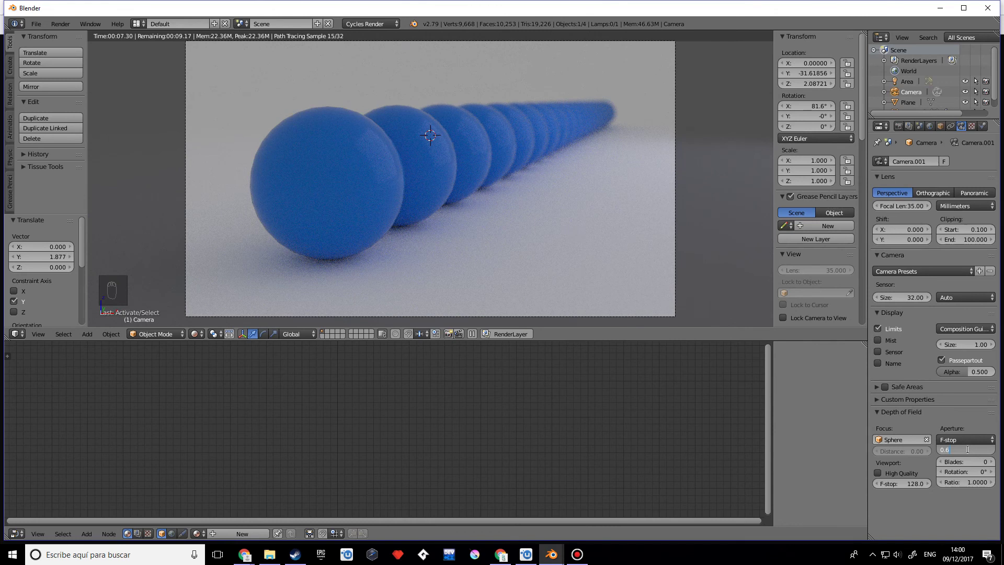
pyautogui.press('Return')
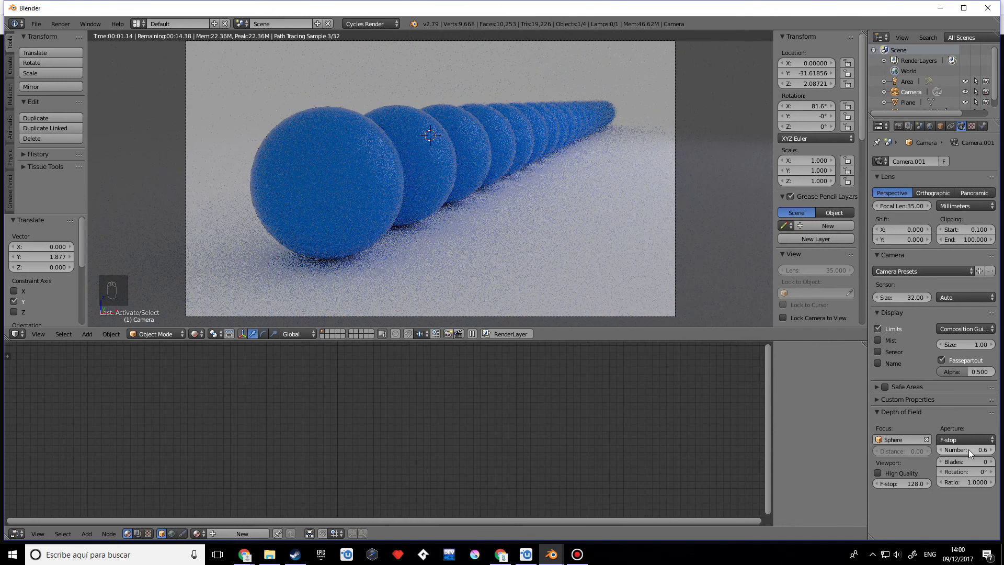
pyautogui.click(968, 450)
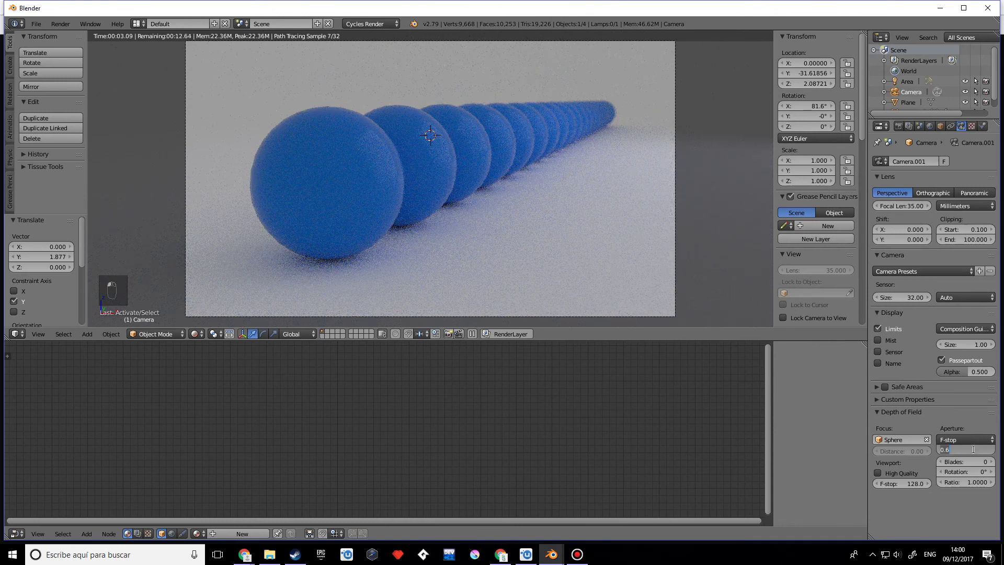
pyautogui.write('1')
pyautogui.press('Return')
# Step: Settle the camera F-stop at 0.6
pyautogui.click(974, 450)
pyautogui.press('BackSpace')
pyautogui.write('0.6')
pyautogui.press('Return')
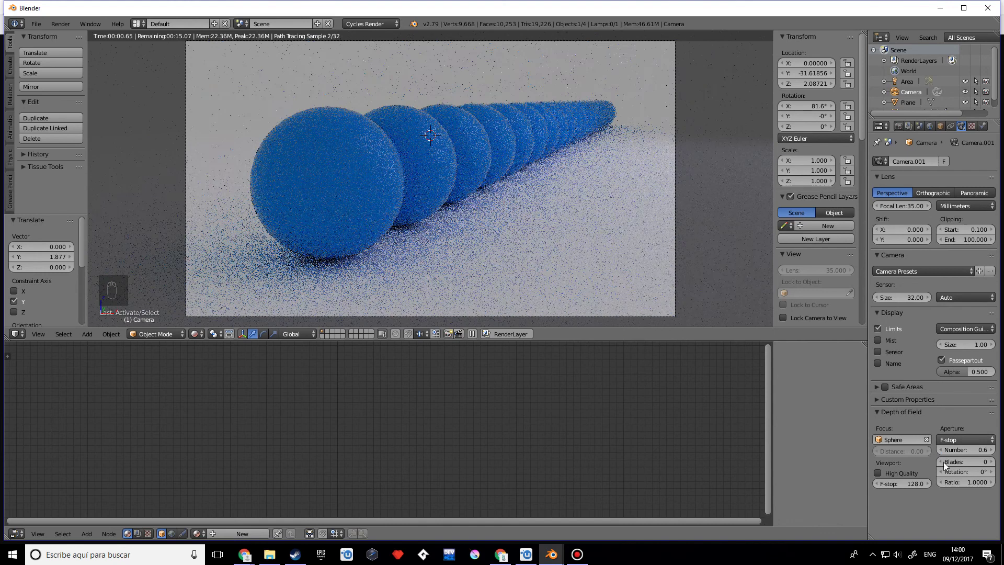
pyautogui.click(877, 473)
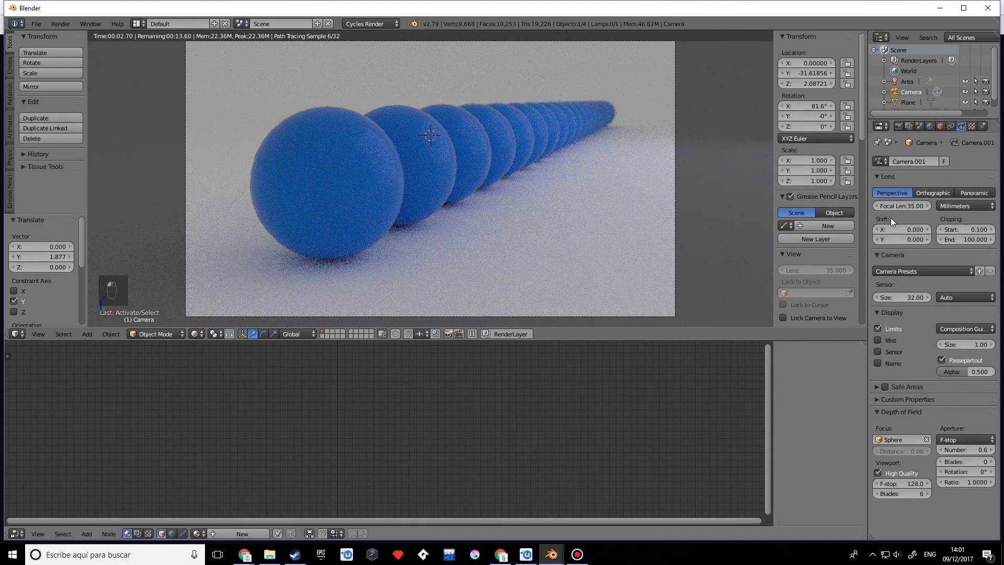
pyautogui.scroll(-2, 255, 204)
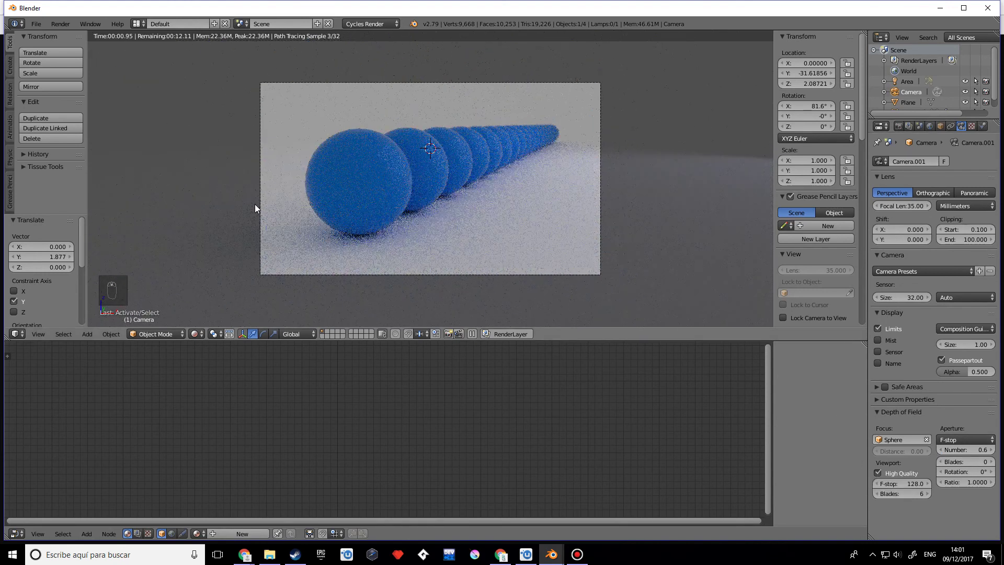